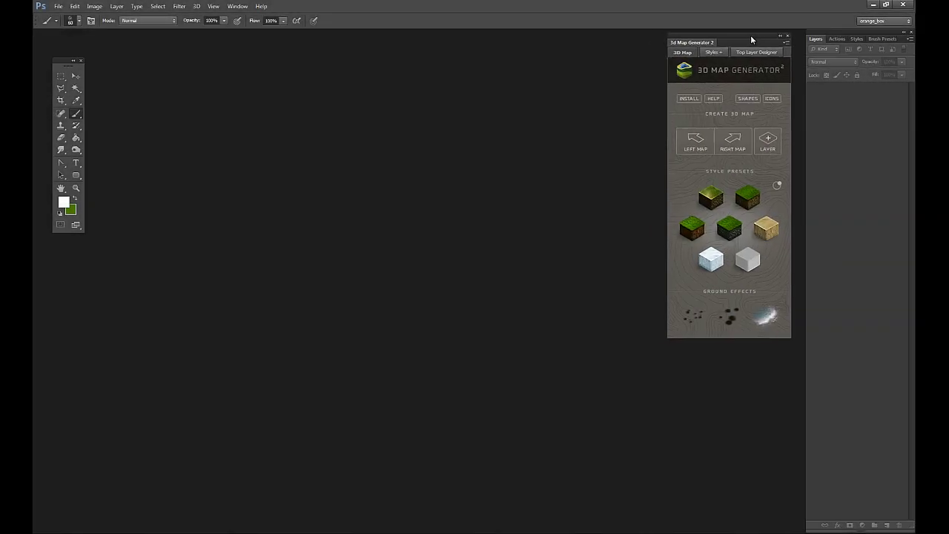
- Open my_example_shapes.psd and generate a 3D map from the germany shape, thickened by two layers
left_click(751, 101)
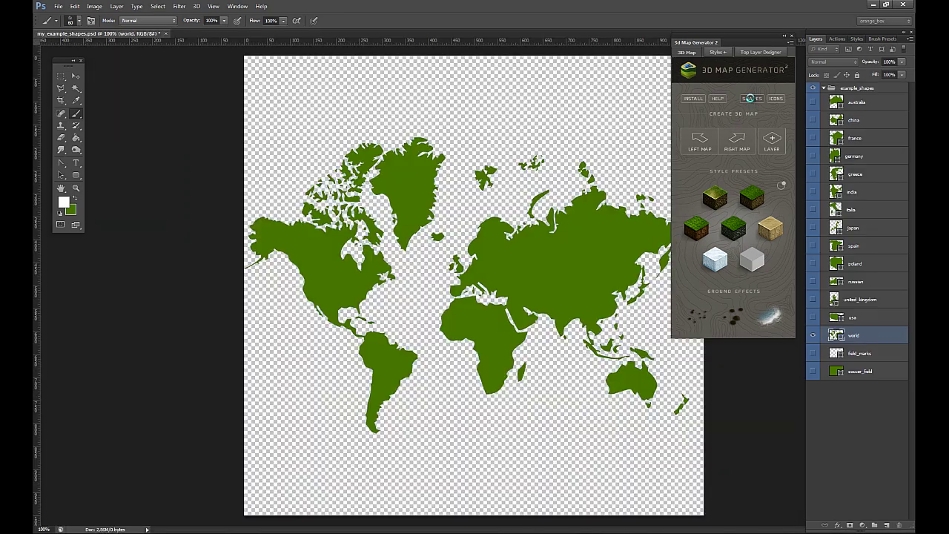
left_click(860, 157)
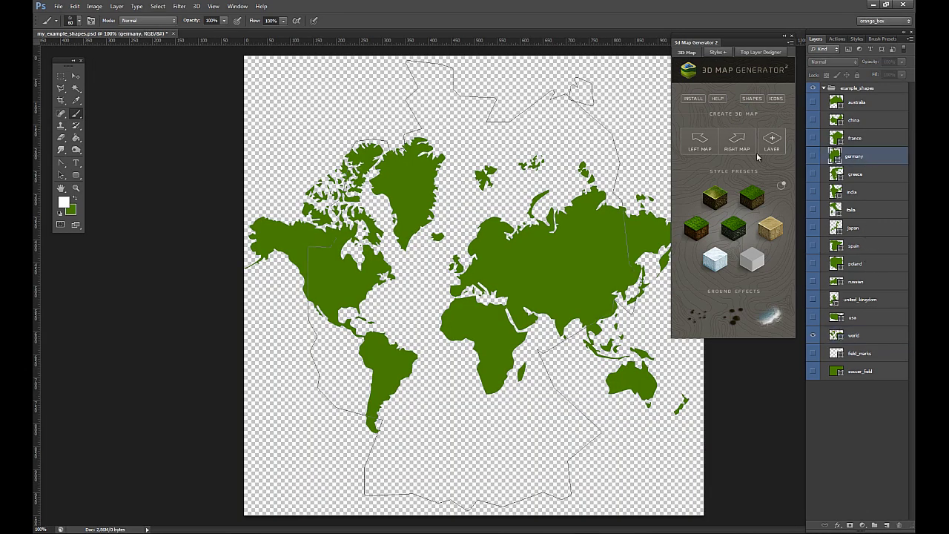
left_click(737, 142)
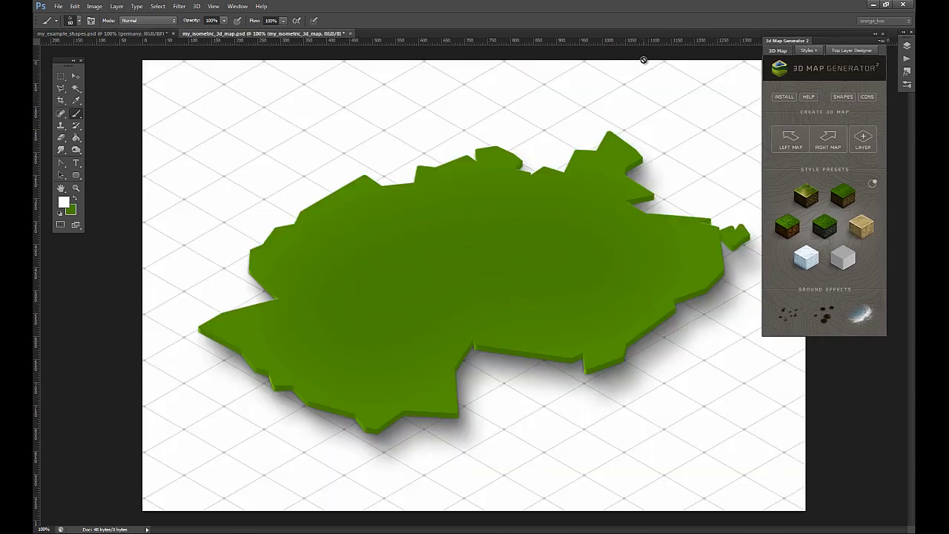
left_click(863, 140)
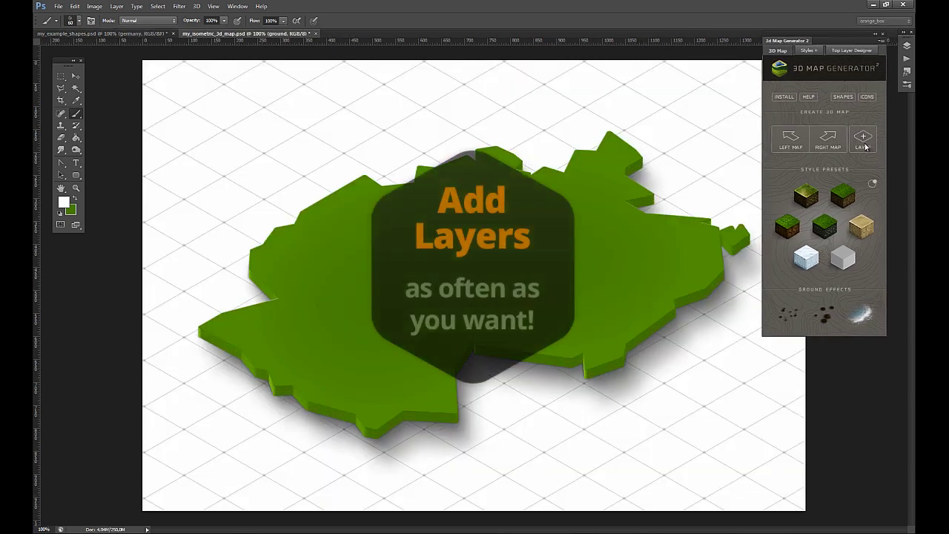
left_click(865, 147)
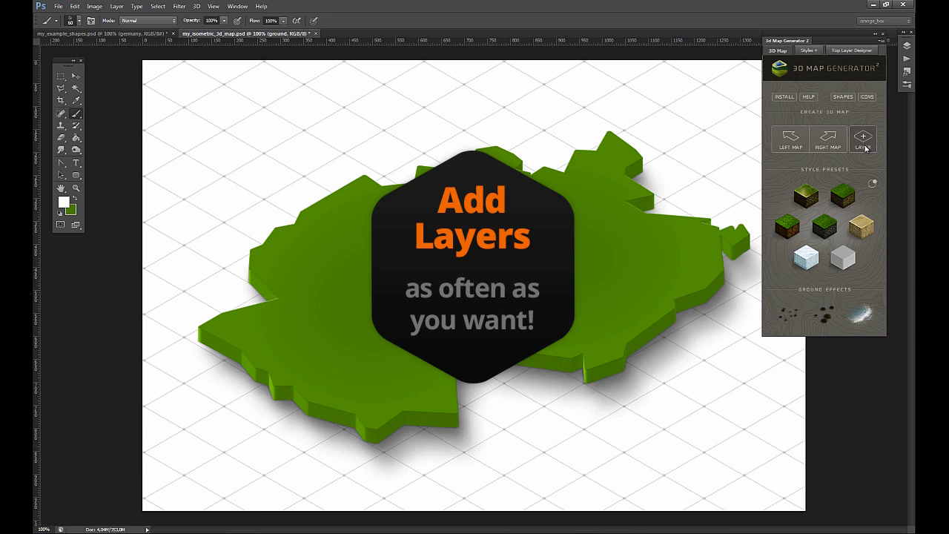
- Apply a grass style, lower the Global Light angle and altitude, and settle on lush grass
left_click(812, 199)
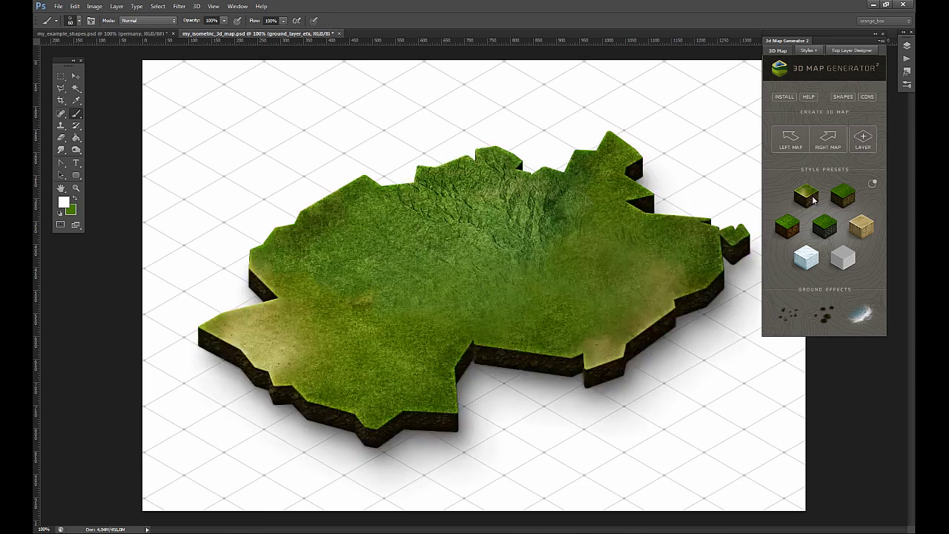
left_click(873, 183)
left_click(773, 148)
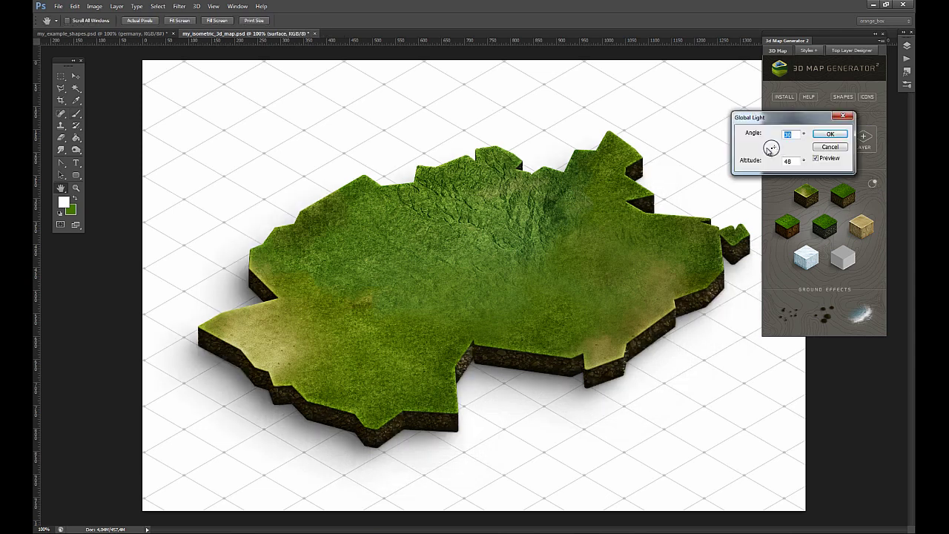
left_click_drag(769, 150, 768, 152)
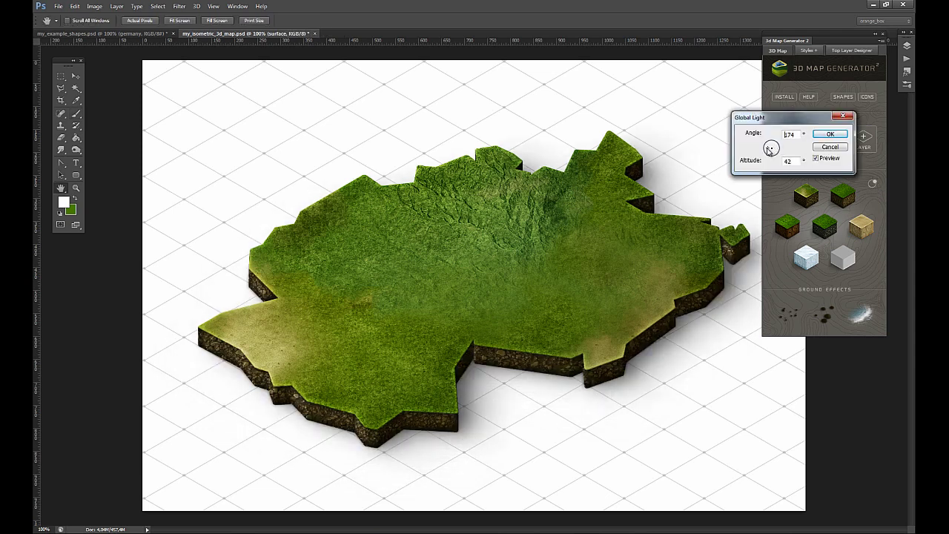
left_click(832, 136)
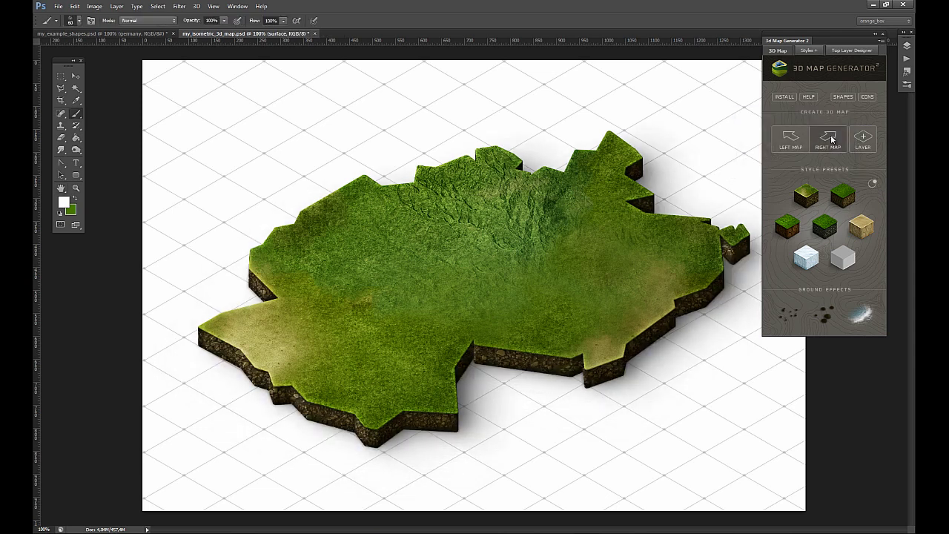
left_click(843, 198)
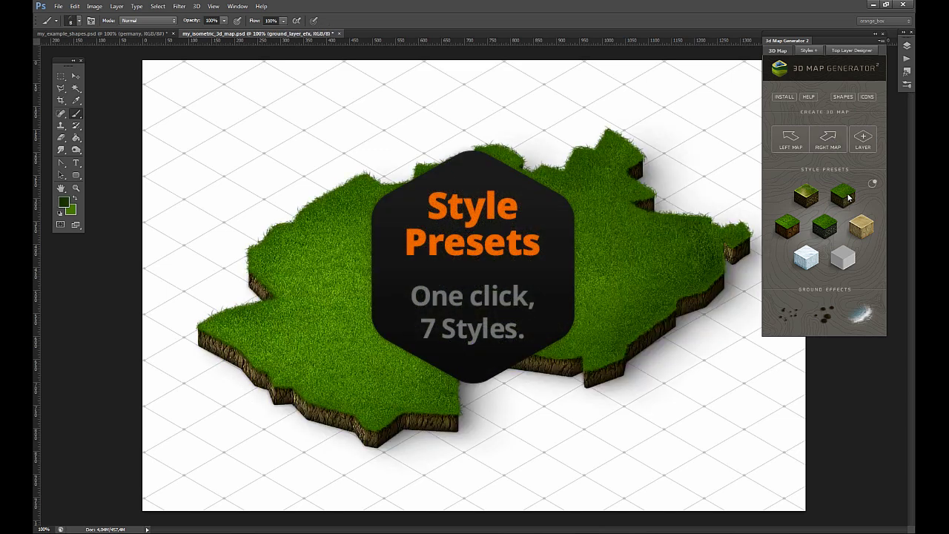
- Try the grass, dark grass, sand and snow presets, keep grass with dirt edges, and add gravel
left_click(795, 217)
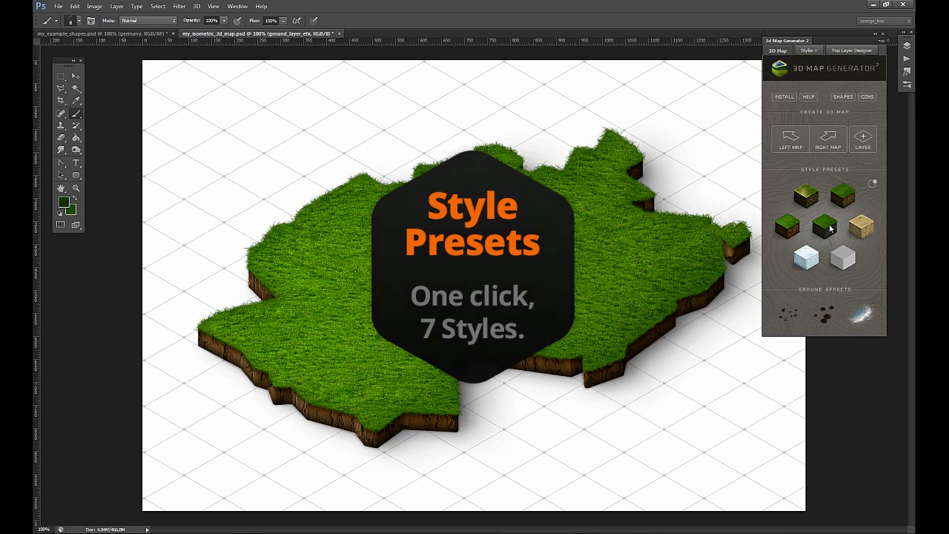
left_click(830, 227)
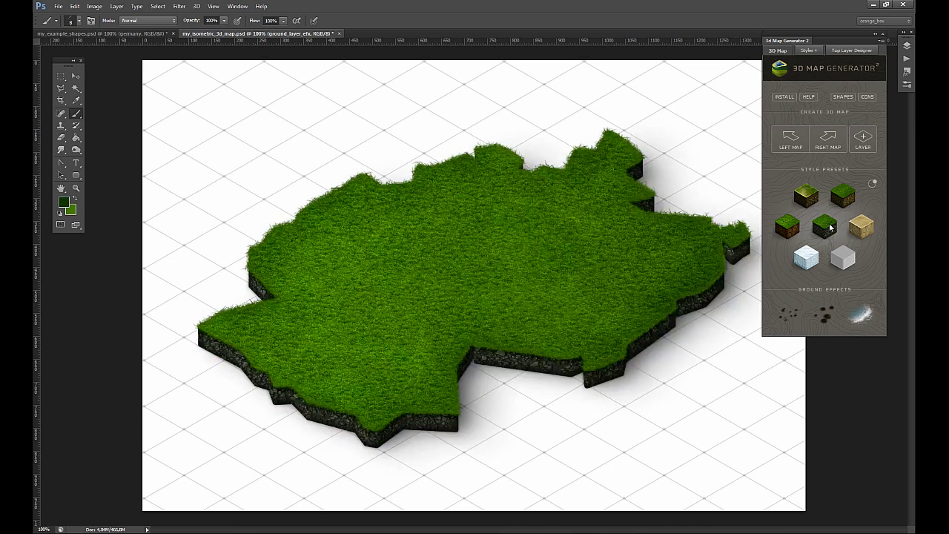
left_click(863, 229)
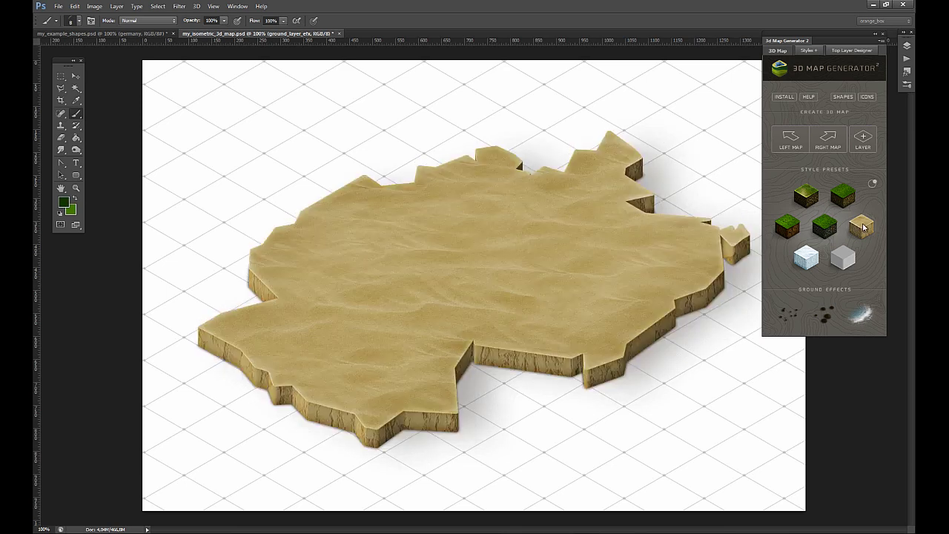
left_click(810, 258)
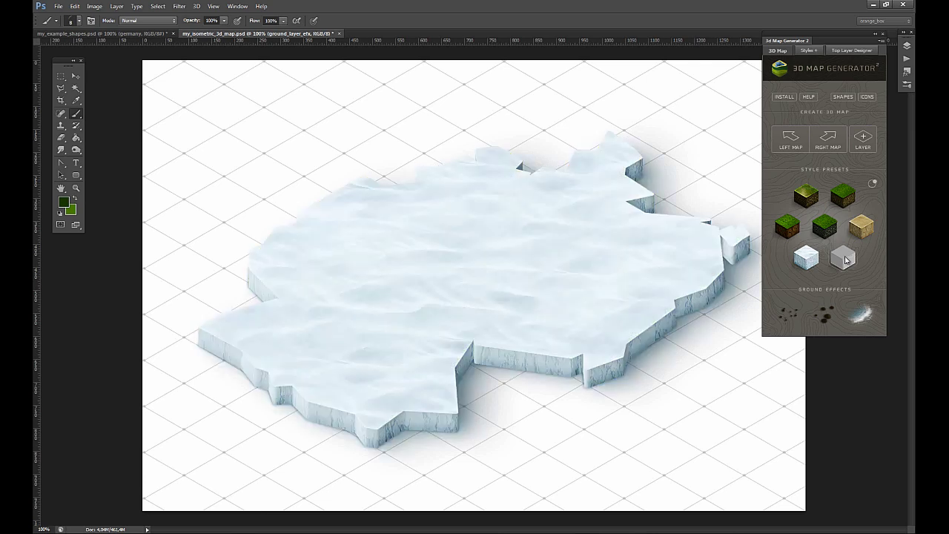
left_click(846, 255)
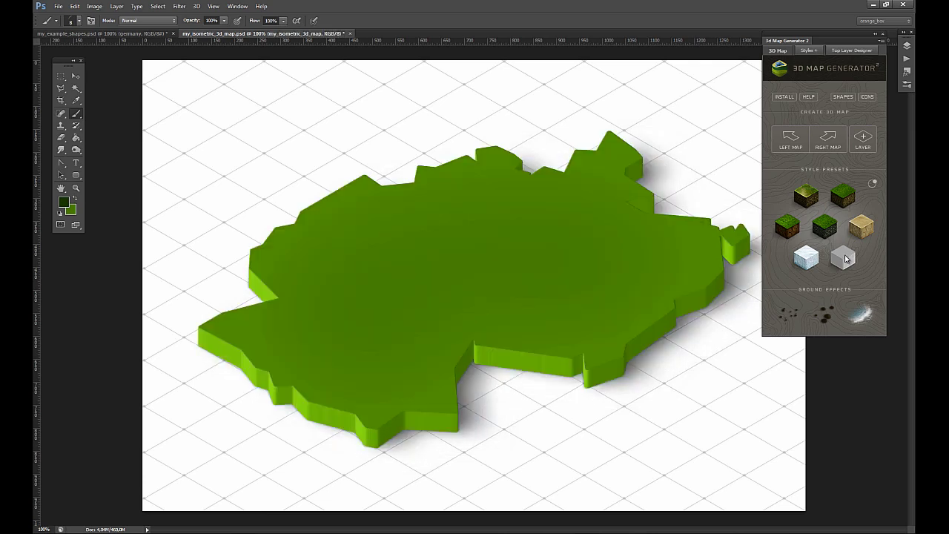
left_click(827, 311)
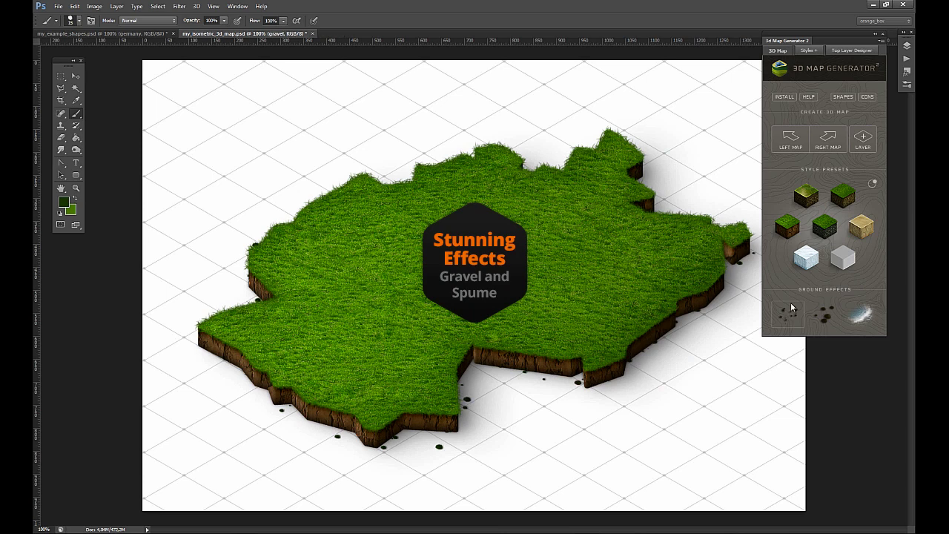
- Try the blue water backgrounds, then set a light grey-white background behind the map
left_click(810, 51)
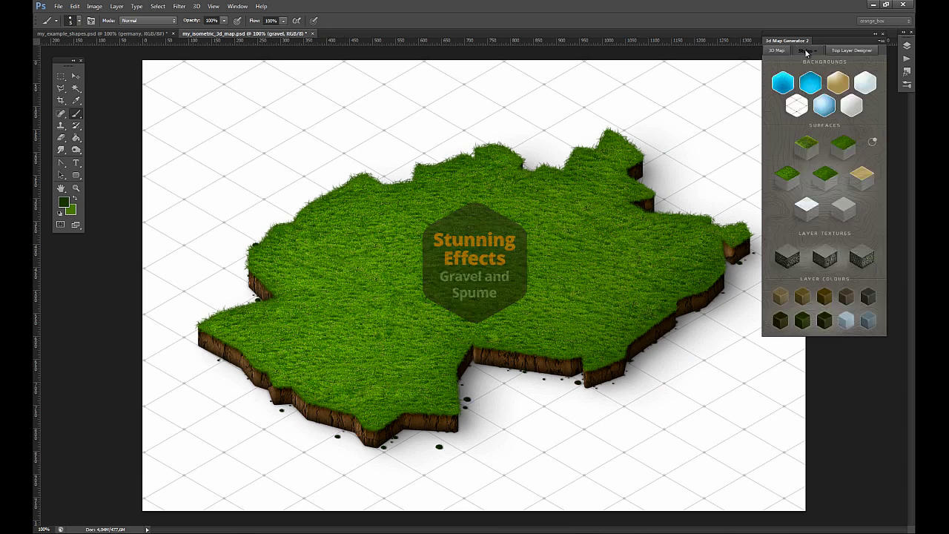
left_click(783, 83)
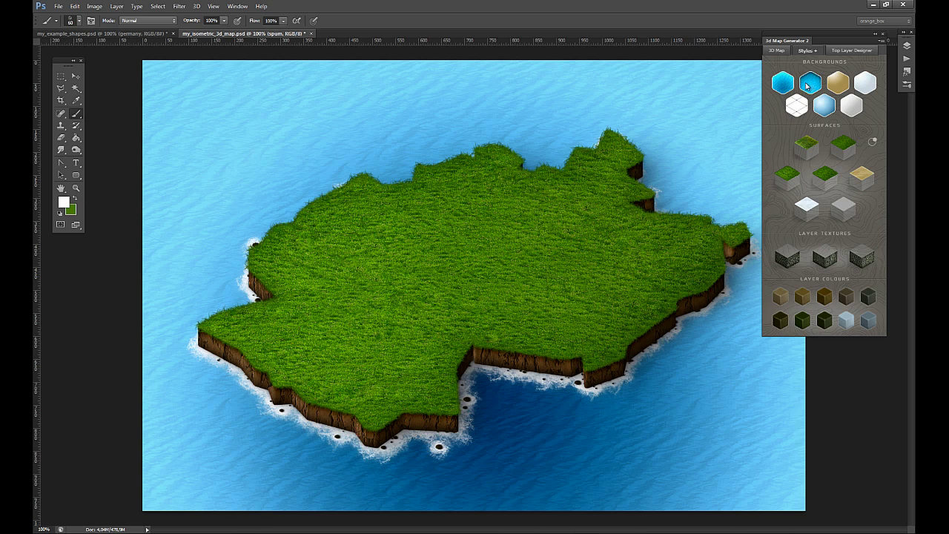
left_click(812, 87)
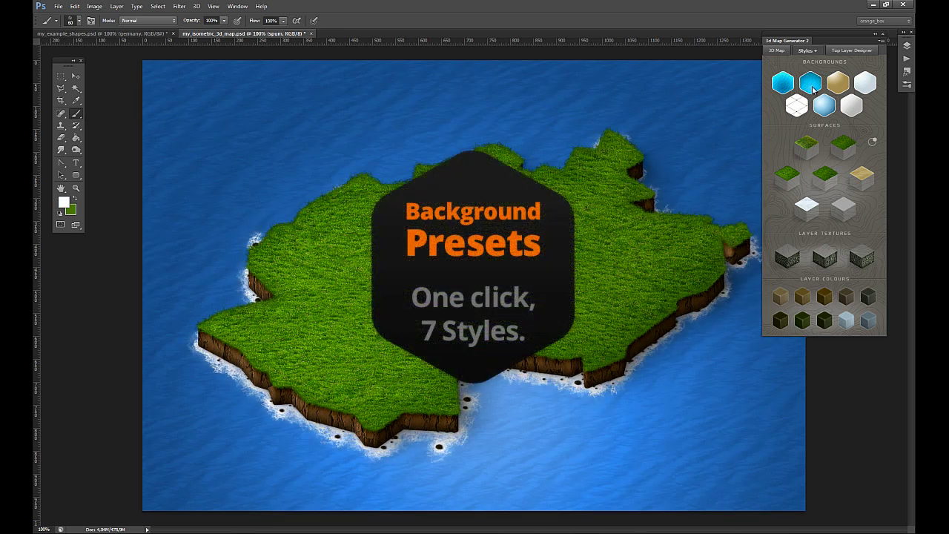
left_click(861, 111)
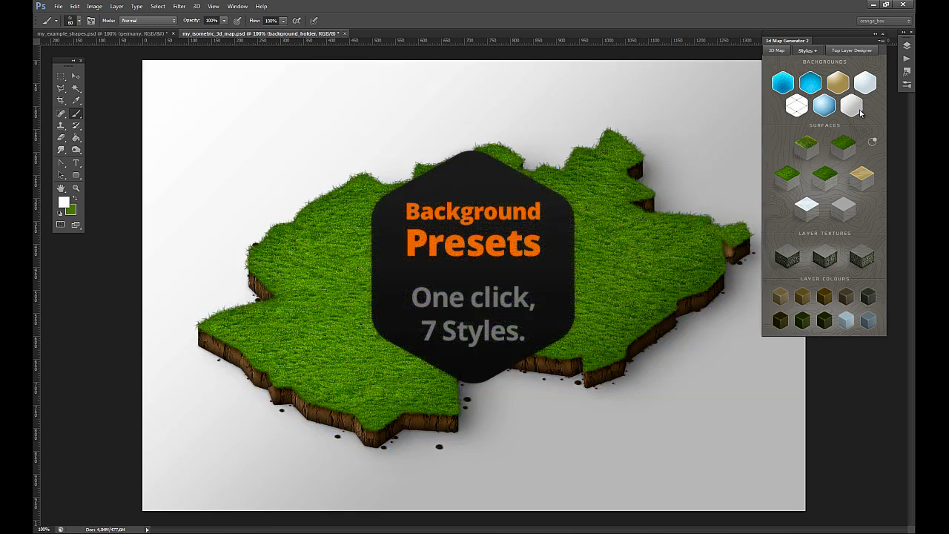
- Give the map a lush grass surface and a dark soil layer texture on its sides
left_click(829, 142)
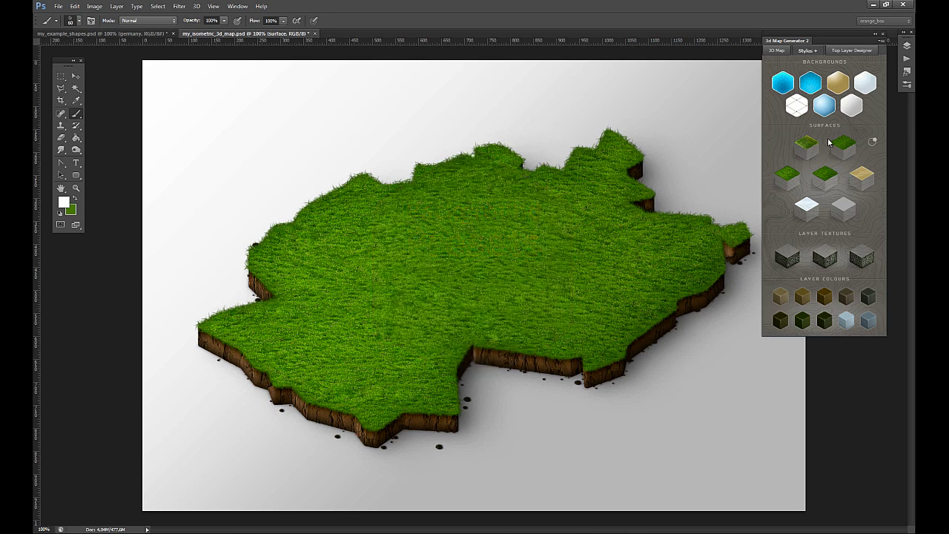
left_click(829, 176)
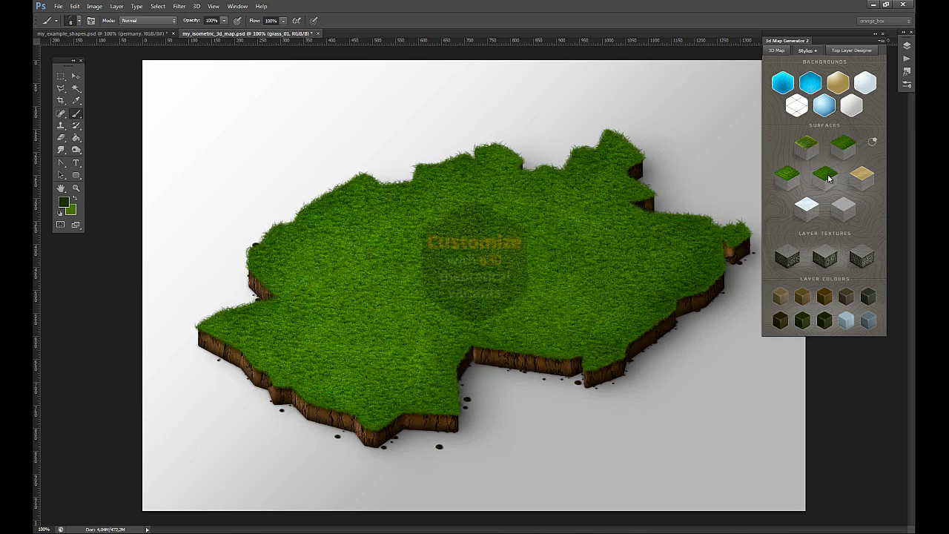
left_click(788, 256)
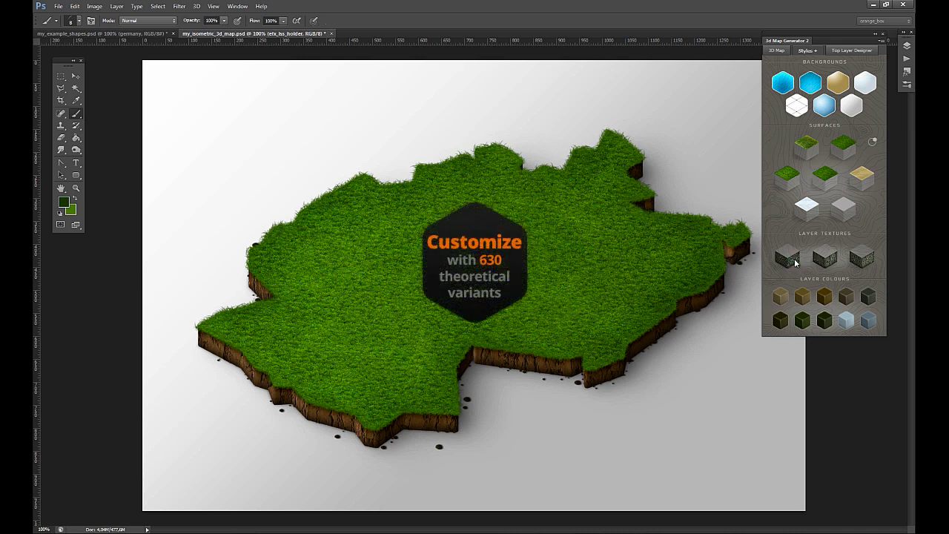
left_click(873, 141)
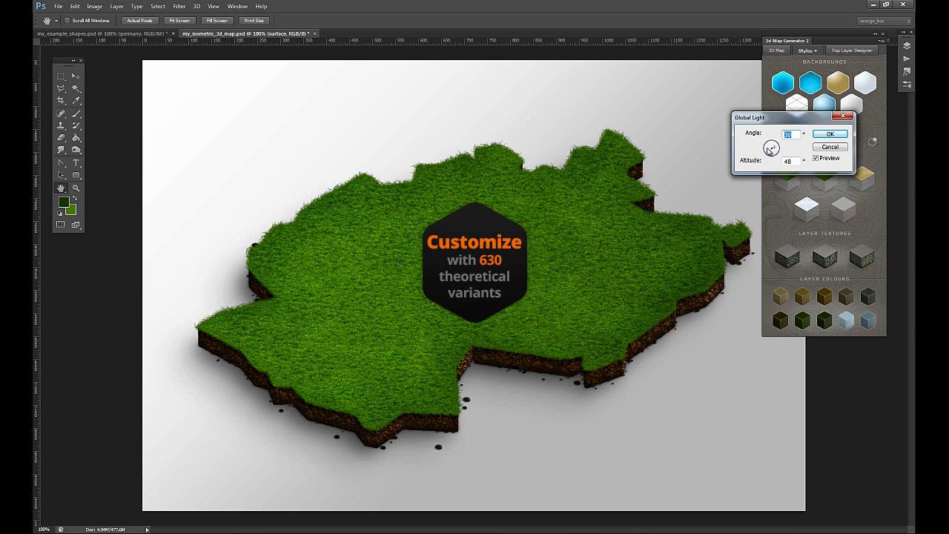
- Lower the Global Light angle and altitude, then tint the soil sides a darker, less yellow brown
left_click_drag(769, 151, 777, 149)
left_click(832, 134)
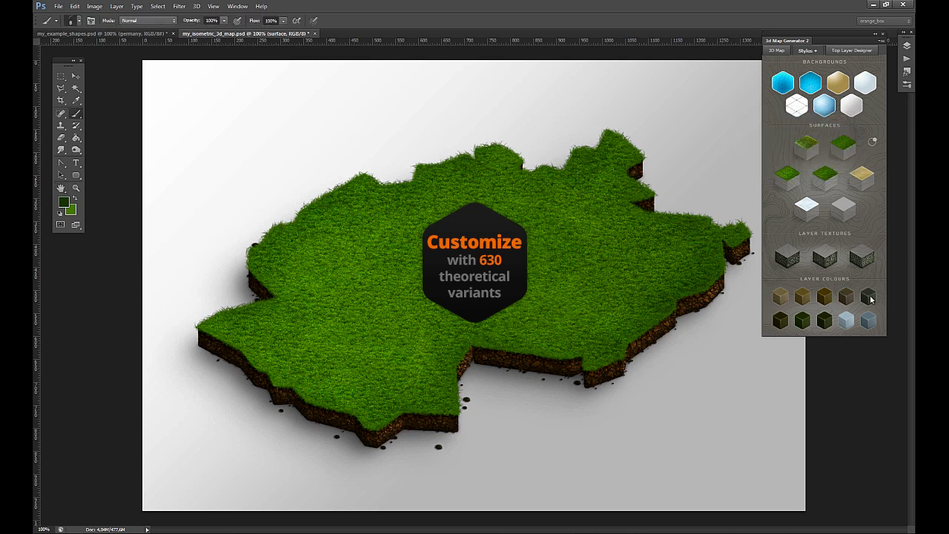
left_click(869, 297)
left_click(783, 323)
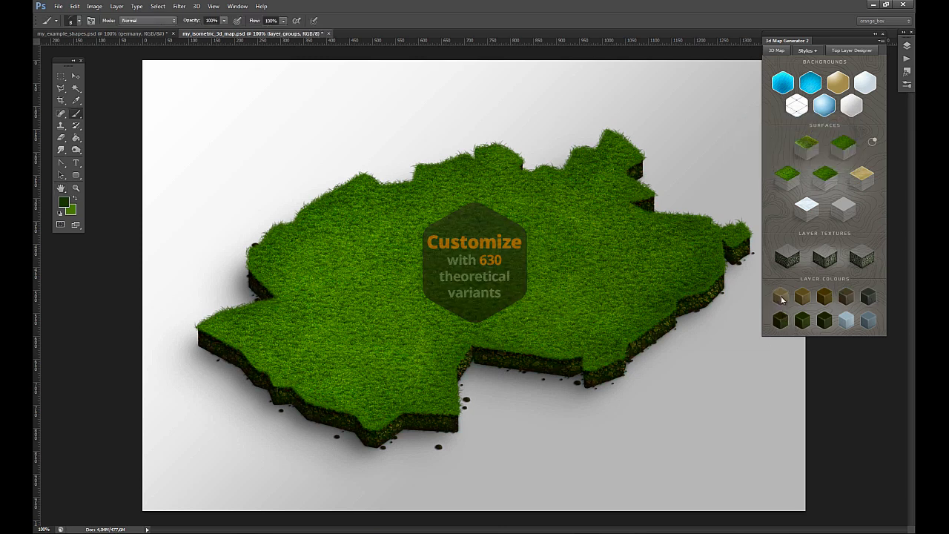
left_click(803, 297)
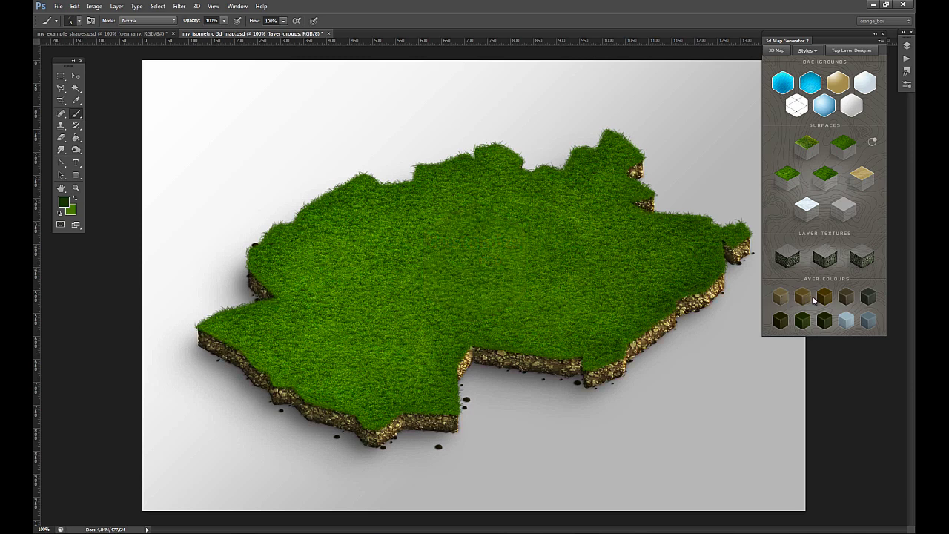
left_click(817, 299)
left_click(835, 300)
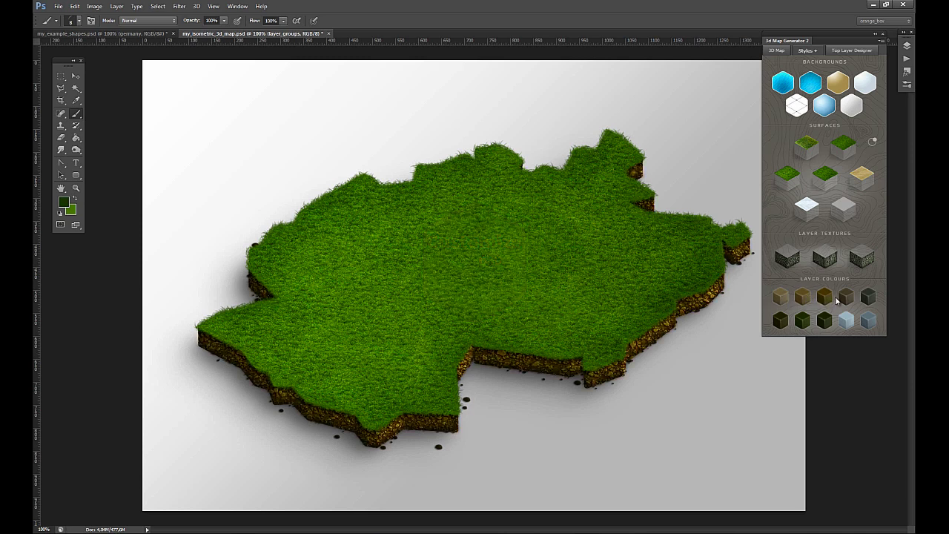
left_click(776, 51)
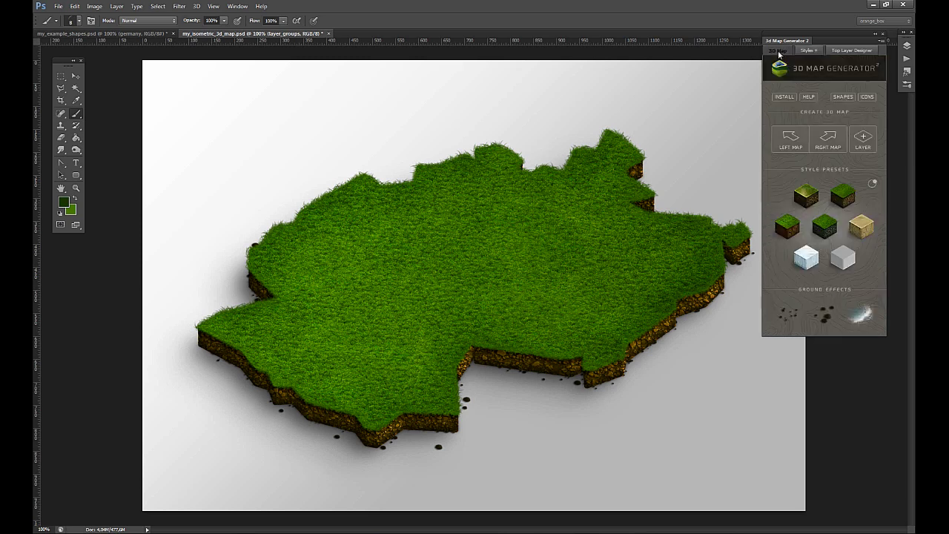
- Switch the map to sand with scattered gravel and try a beige gradient background
left_click(862, 229)
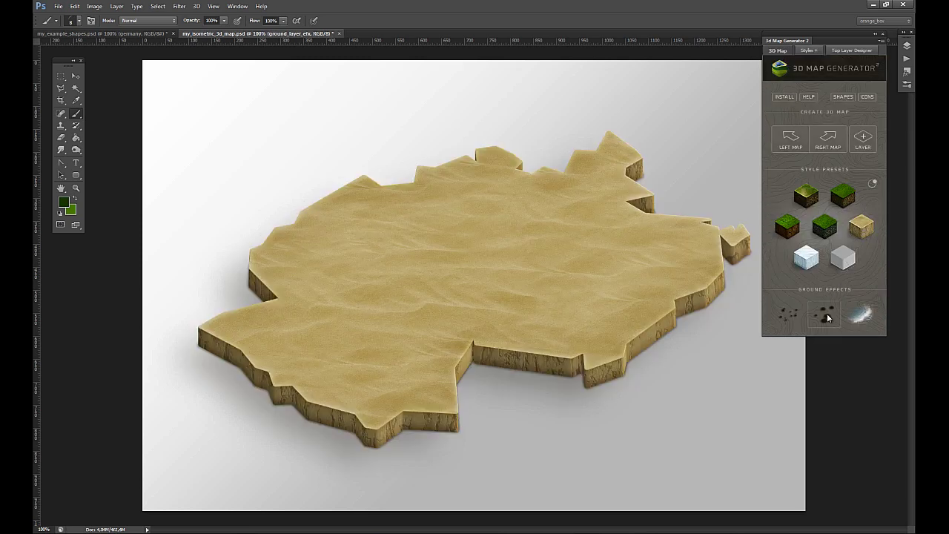
left_click(792, 321)
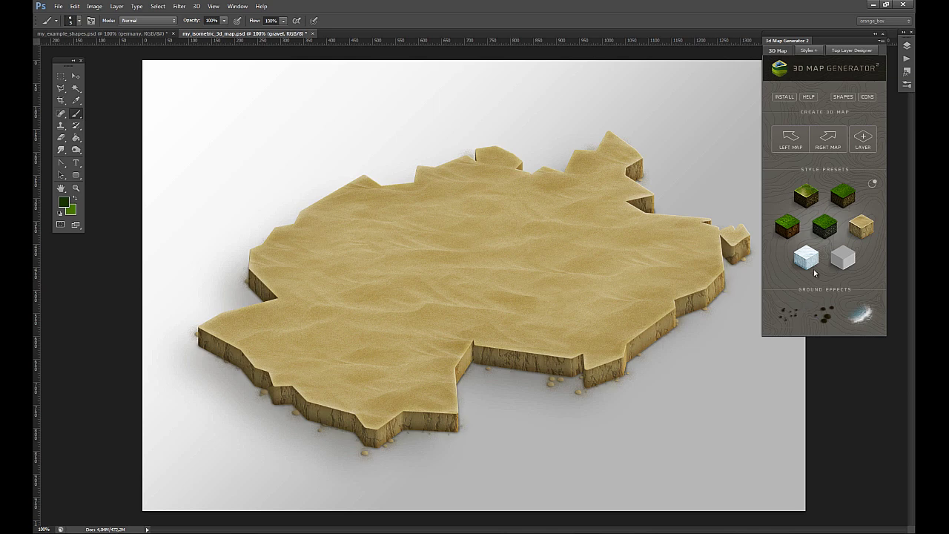
left_click(810, 51)
left_click(836, 84)
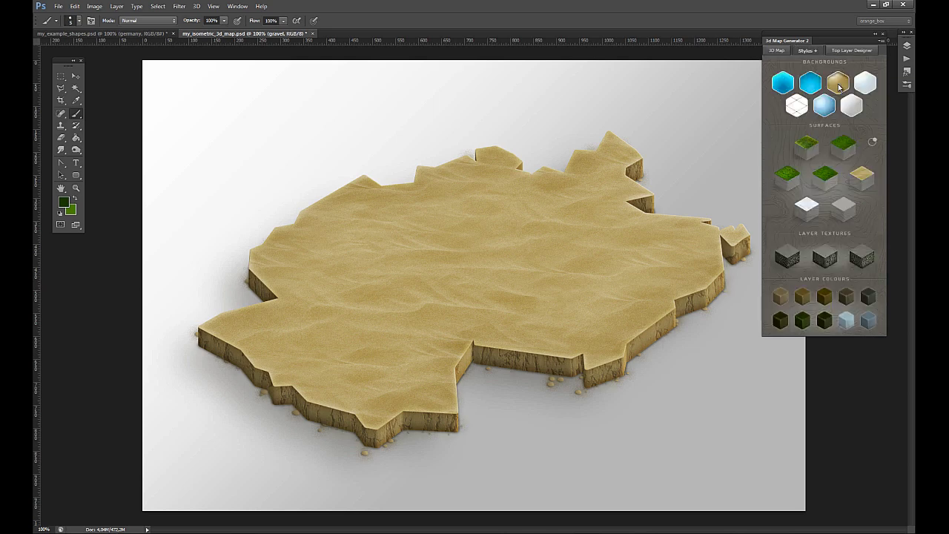
- Turn the map surface to snow with gravel around its base and a pale white background
left_click(777, 50)
left_click(806, 258)
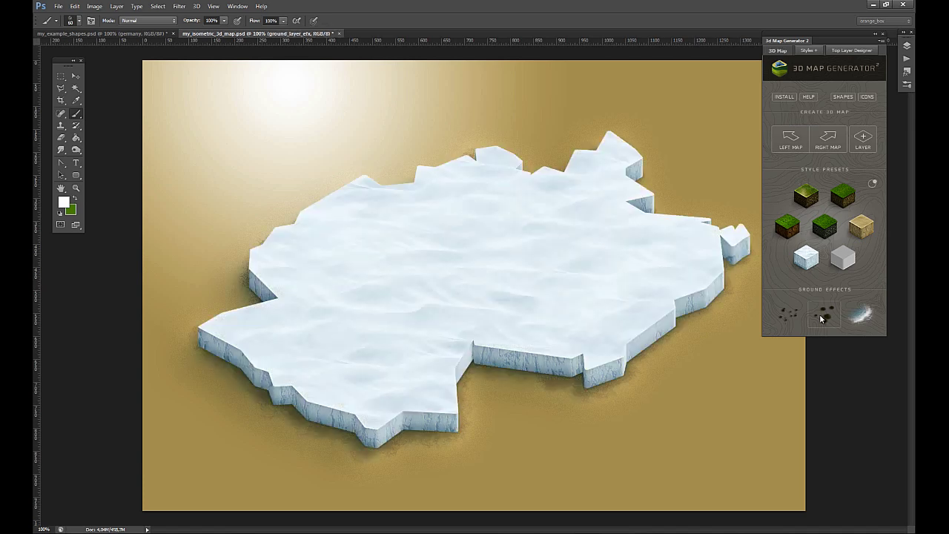
left_click(821, 318)
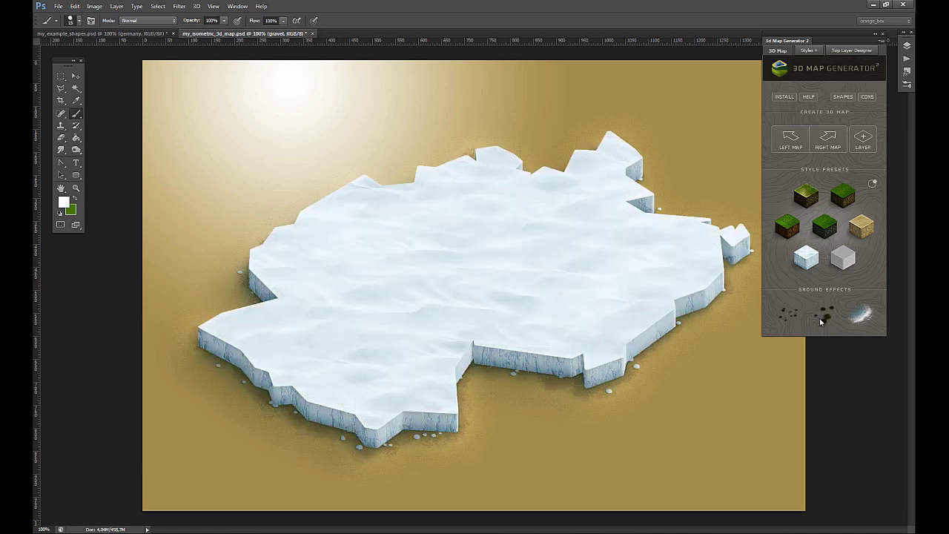
left_click(794, 319)
left_click(807, 52)
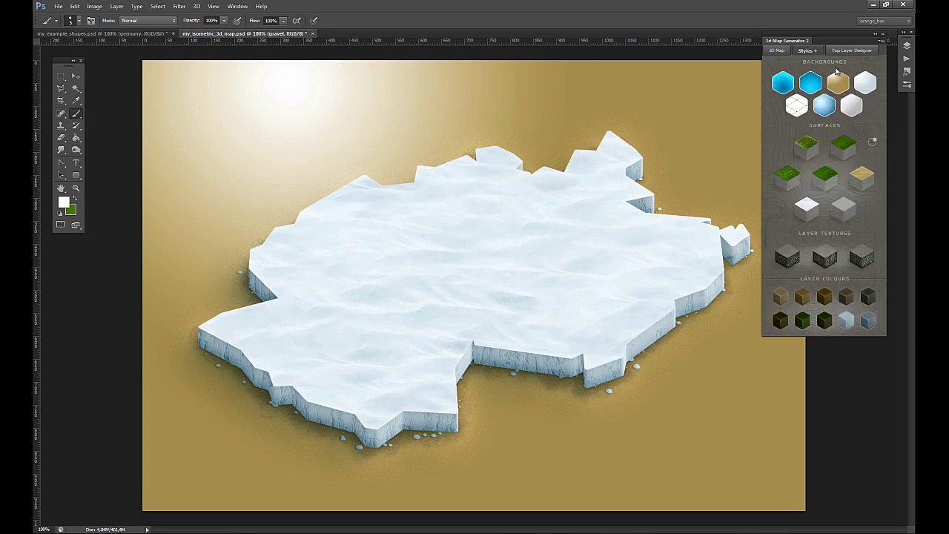
left_click(866, 85)
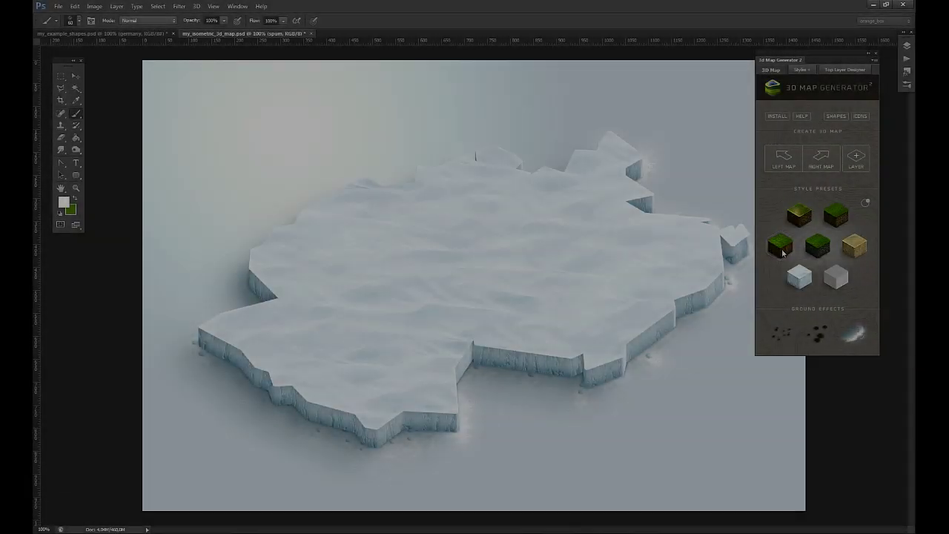
- Give the map a grass surface with gravel edges on a blue water background
left_click(782, 253)
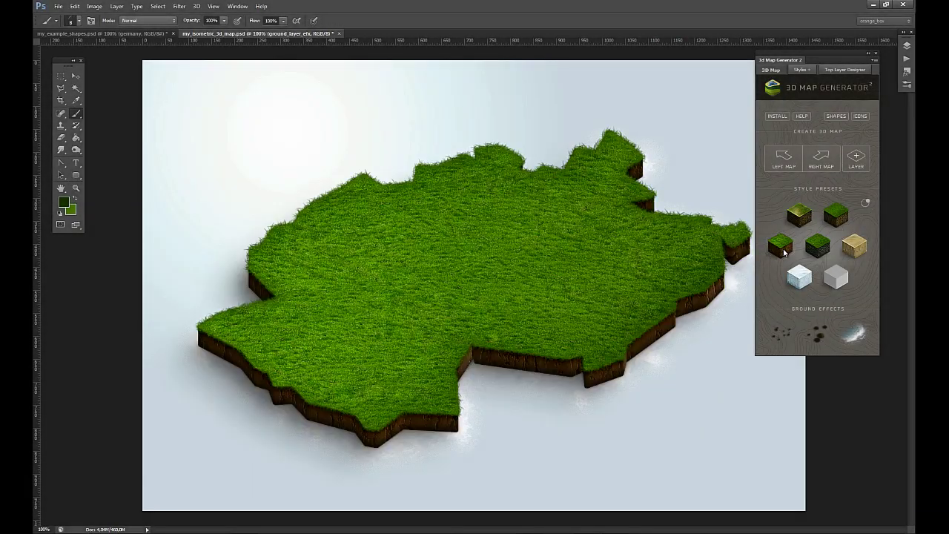
left_click(816, 334)
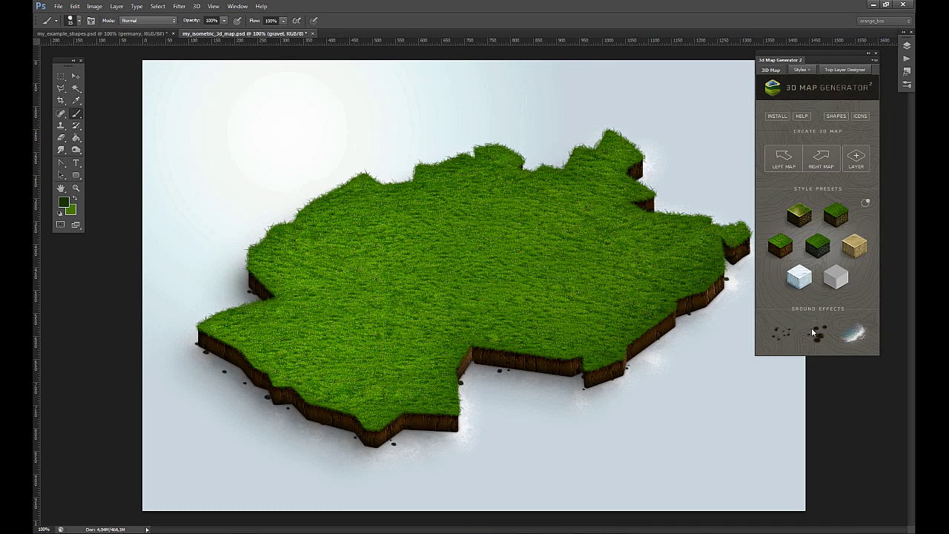
left_click(800, 70)
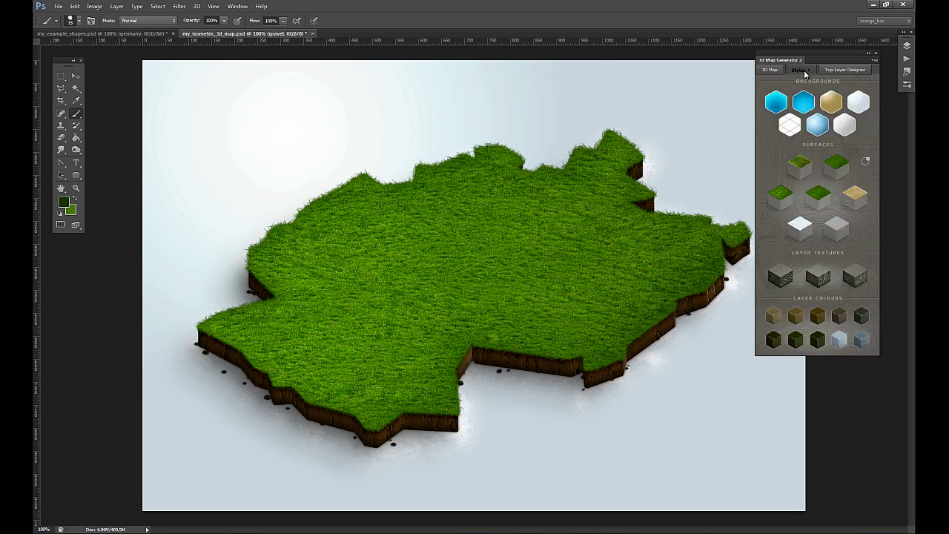
left_click(783, 104)
- Add a grid top layer, open it as my_shape8.psb, and select the grid_holder layer
left_click(845, 70)
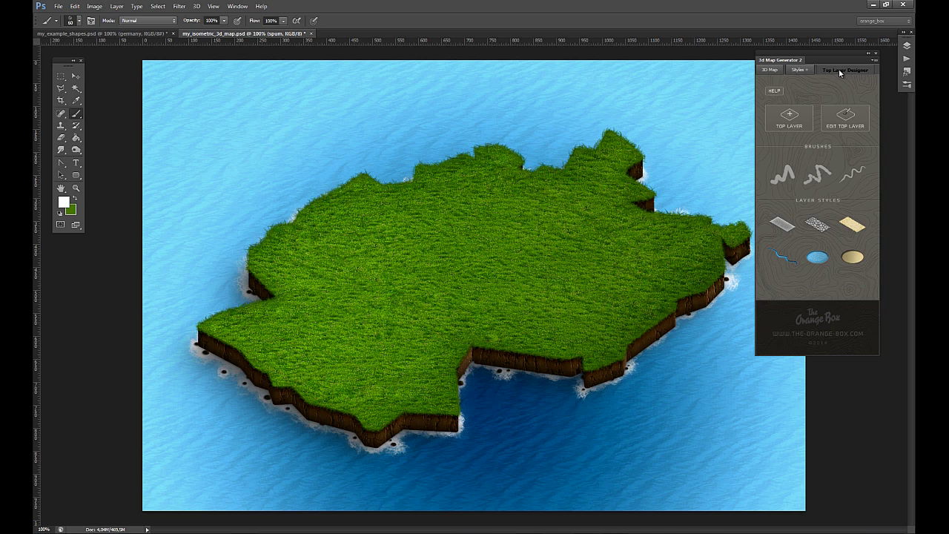
left_click(792, 117)
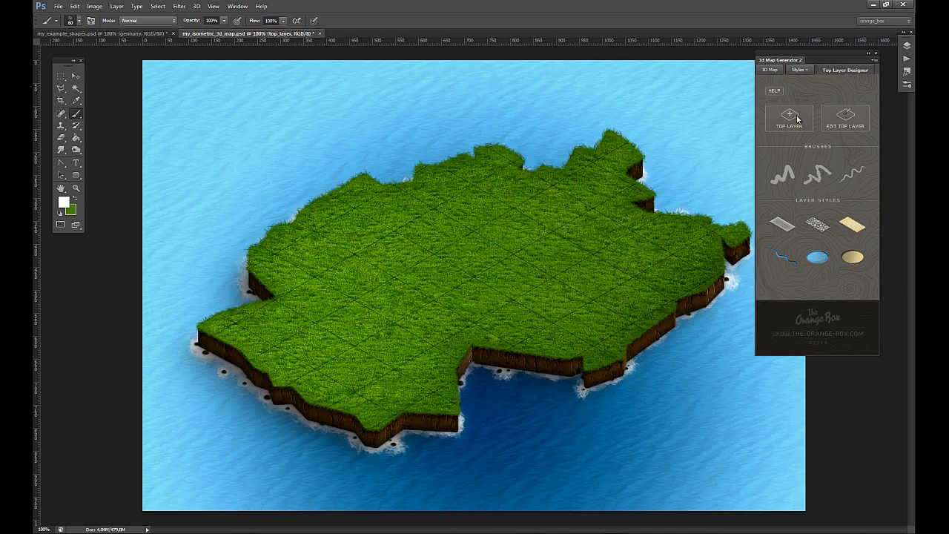
left_click_drag(820, 56, 747, 36)
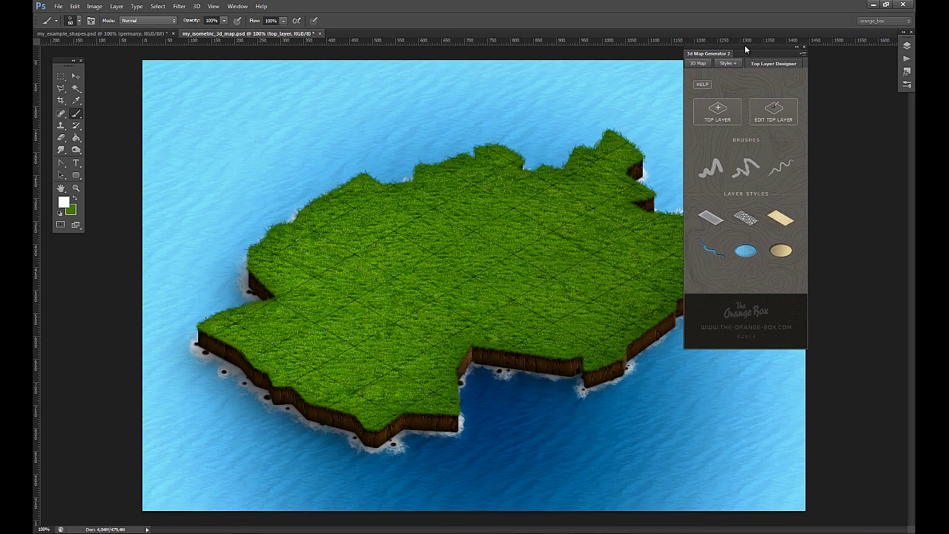
left_click(772, 100)
left_click(906, 42)
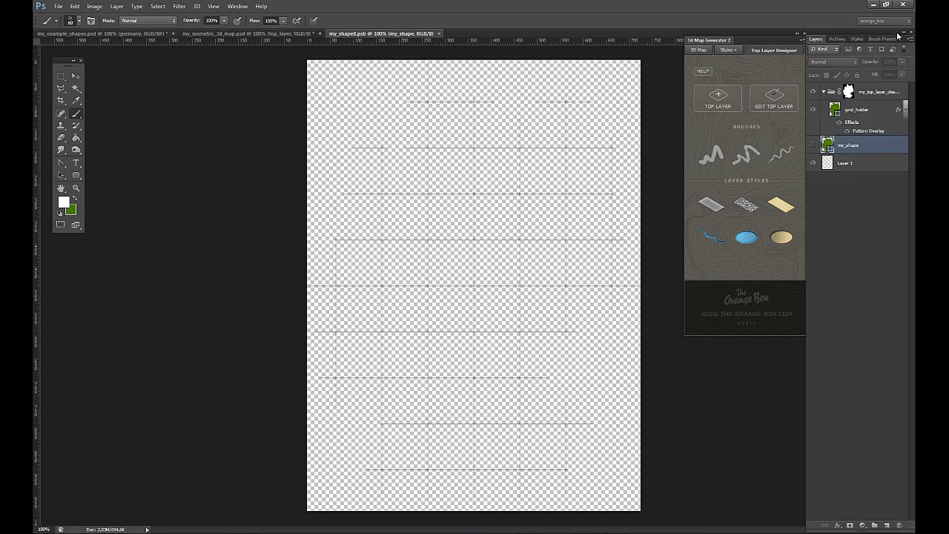
left_click(874, 110)
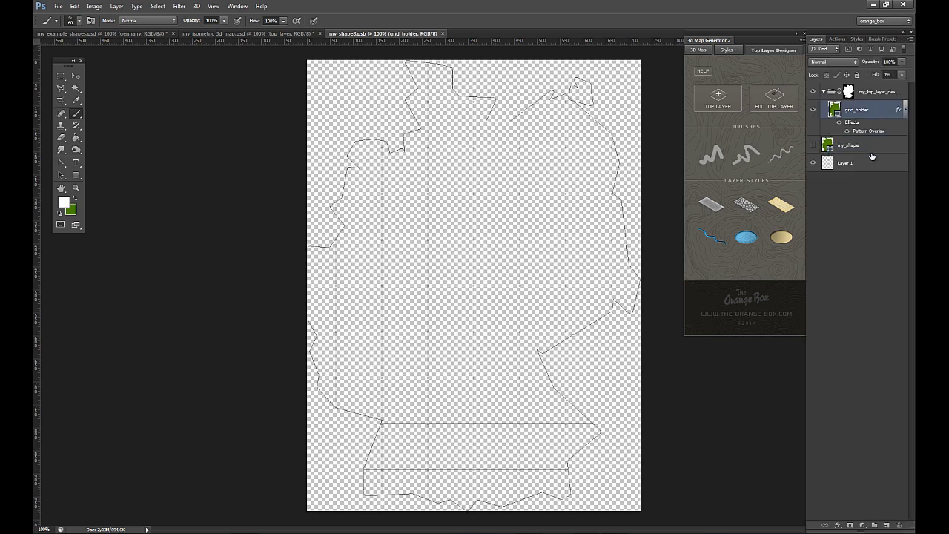
- Add a new layer named street above grid_holder
left_click(887, 526)
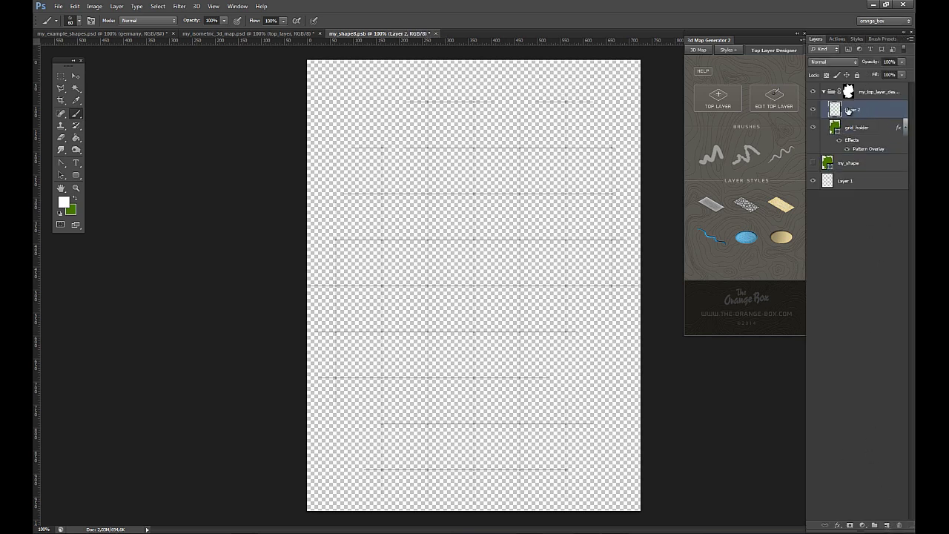
double_click(850, 109)
type("street")
left_click(812, 162)
- Paint a winding road across the country with a smaller brush and the grey gravel road style
left_click(740, 148)
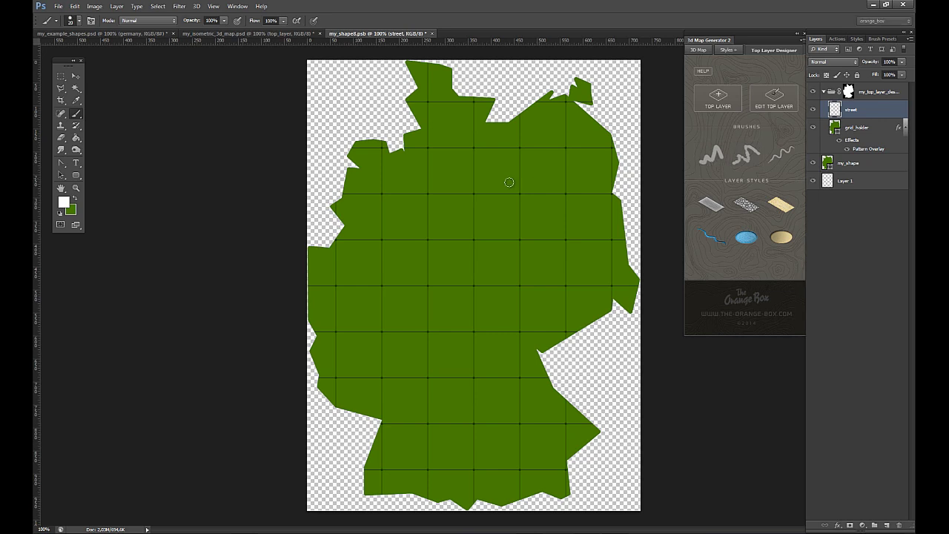
mouse_move(384, 198)
left_mouse_down()
mouse_move(463, 149)
mouse_move(446, 298)
mouse_move(490, 423)
mouse_move(412, 438)
mouse_move(342, 333)
mouse_move(404, 236)
mouse_move(382, 215)
mouse_move(387, 197)
left_mouse_up()
left_click(754, 202)
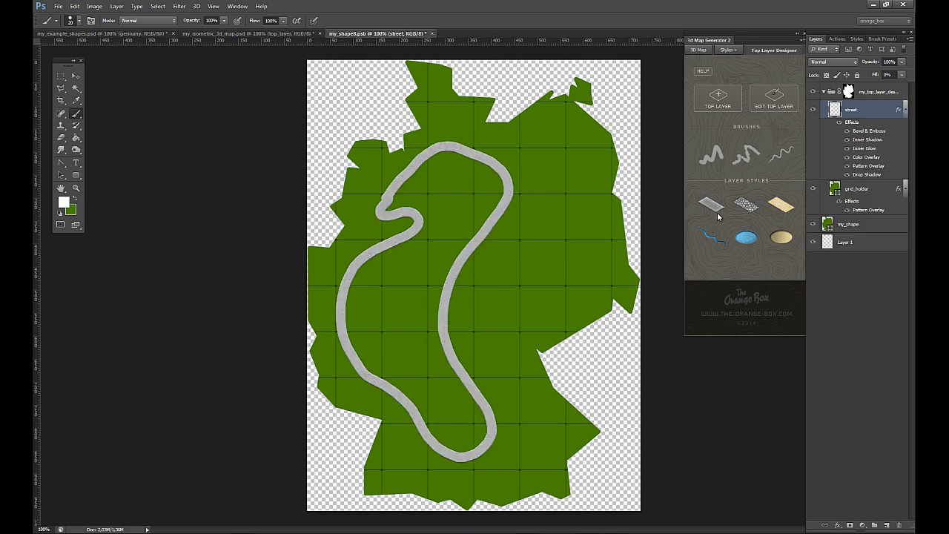
- Hide the shape and grid layers, save and close the document, then reopen it
left_click_drag(814, 225, 814, 190)
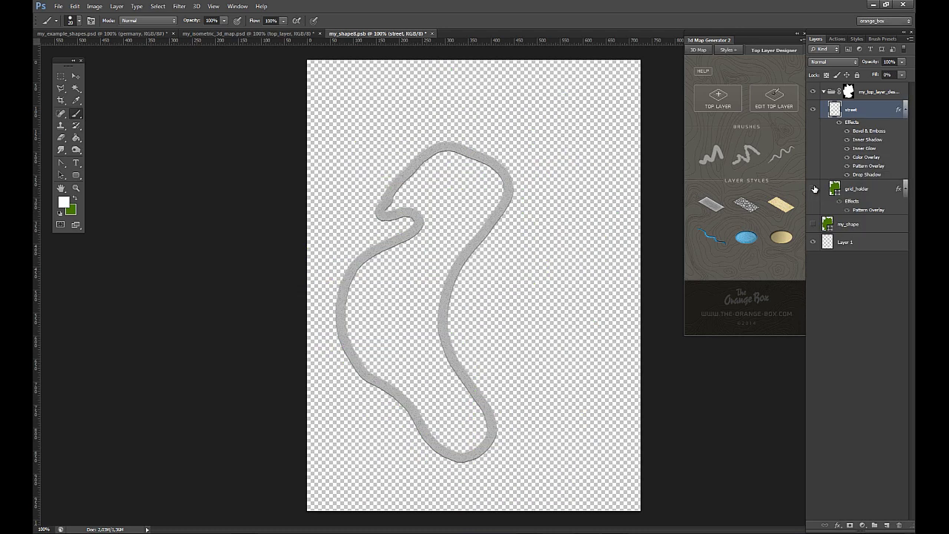
left_click(432, 33)
left_click(439, 201)
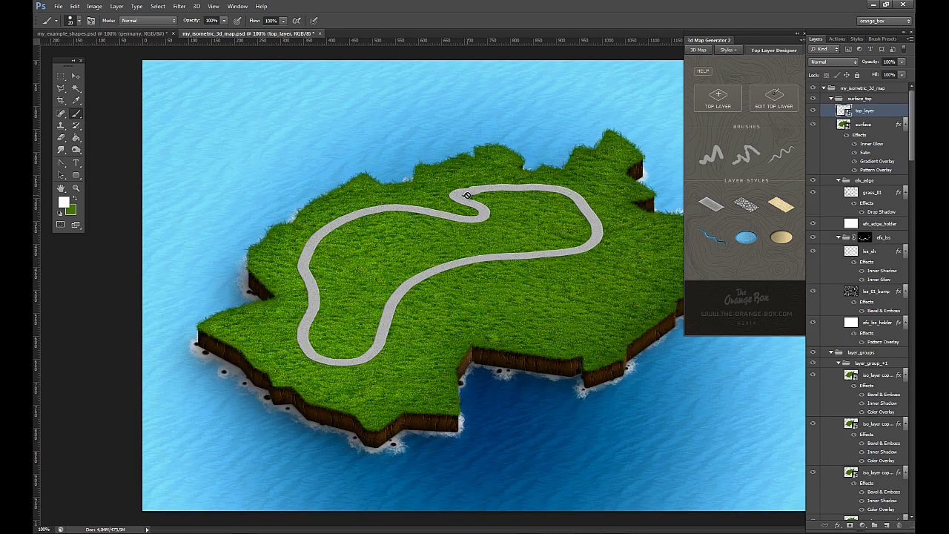
left_click(774, 98)
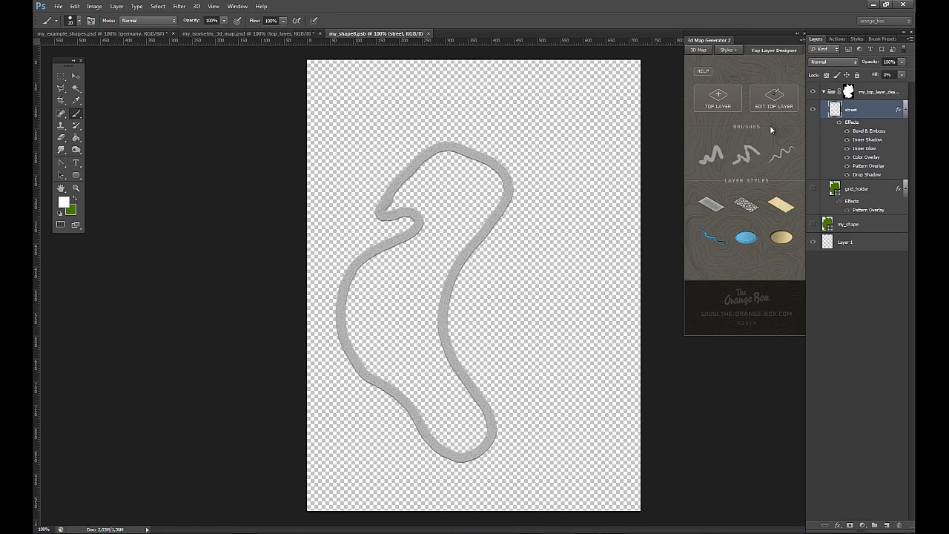
left_click(814, 224)
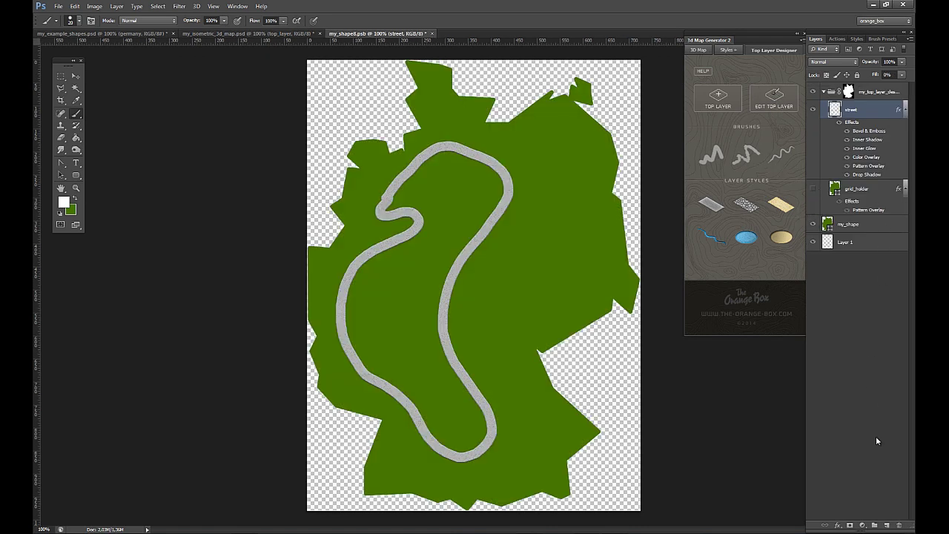
- Add a layer named lake and paint a lake on the country's east side
left_click(889, 526)
double_click(853, 109)
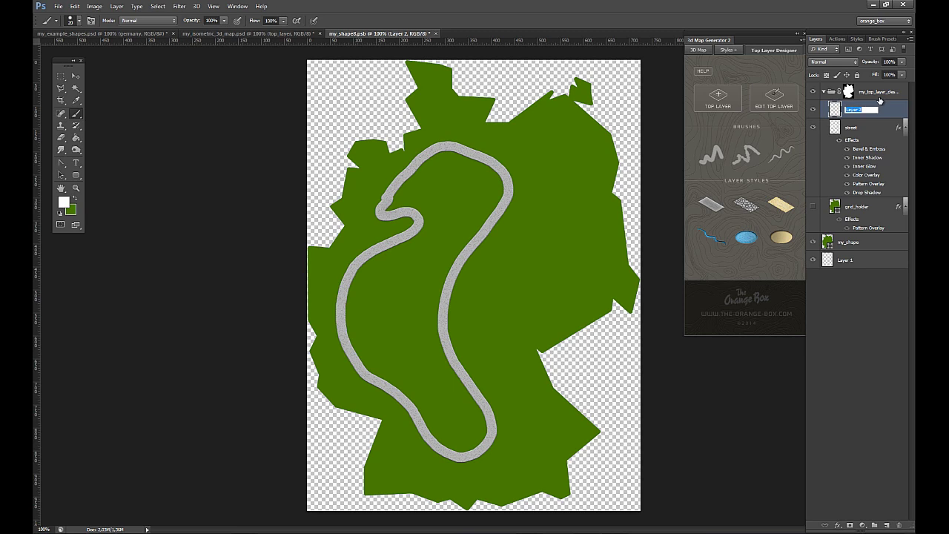
type("lake")
key("Return")
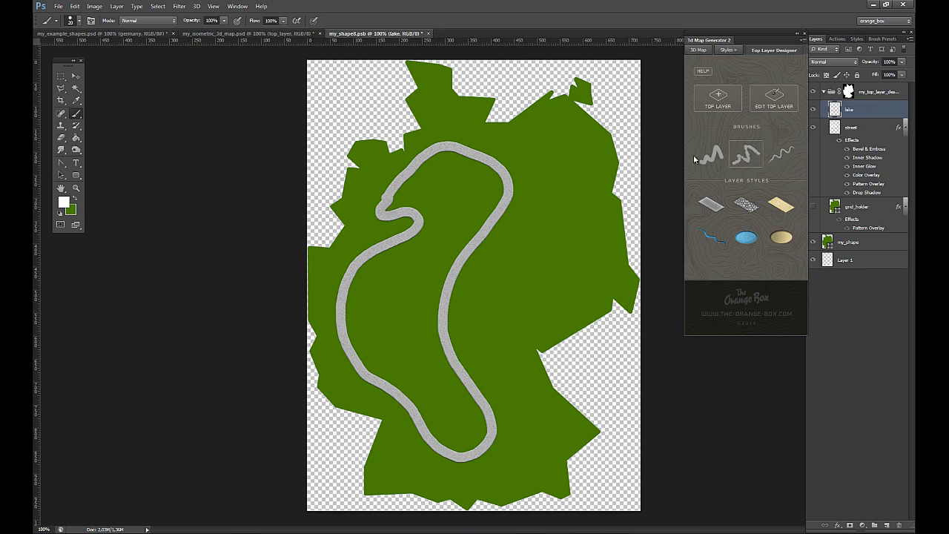
mouse_move(574, 221)
left_mouse_down()
mouse_move(577, 238)
mouse_move(547, 281)
left_mouse_up()
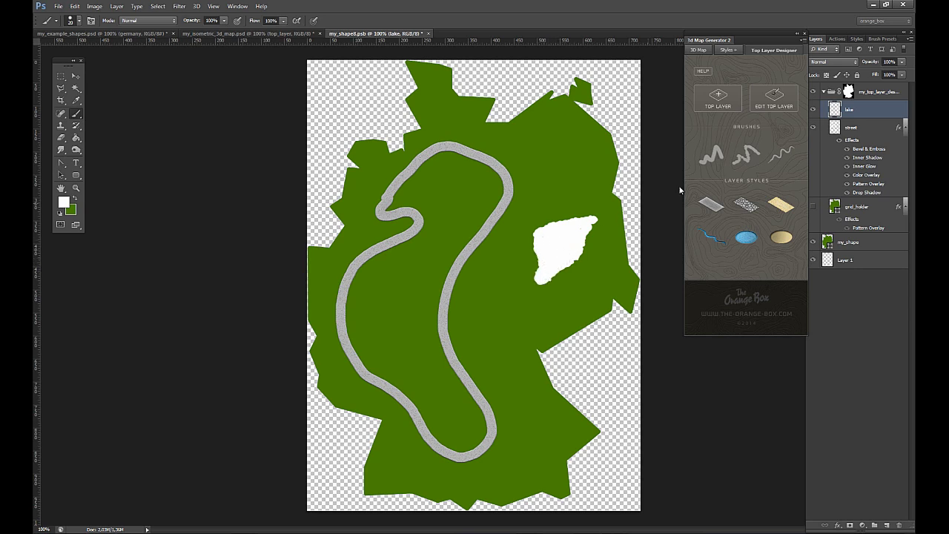
- Paint thinner rivers north and south from the lake, with a northern branch, in water style
key("bracketleft")
mouse_move(543, 278)
left_mouse_down()
mouse_move(532, 390)
mouse_move(547, 473)
left_mouse_up()
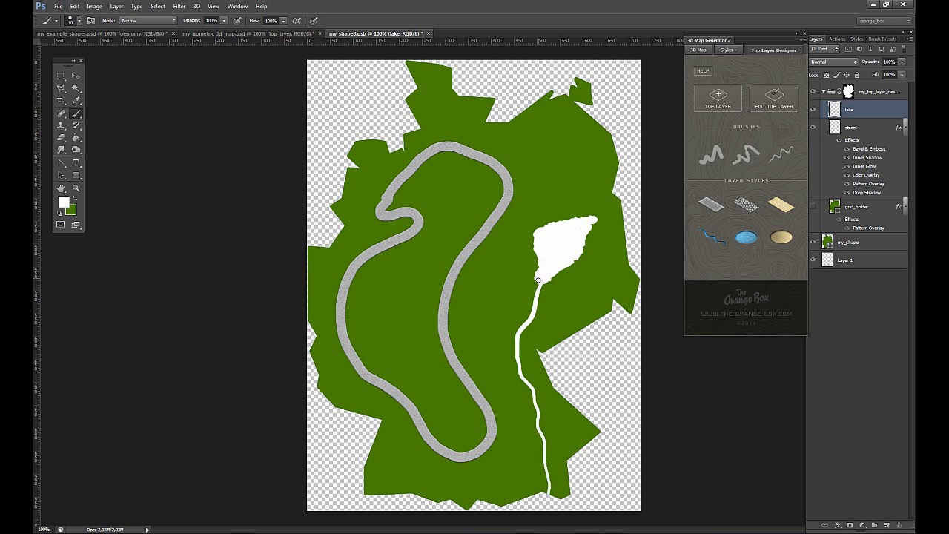
mouse_move(551, 254)
left_mouse_down()
mouse_move(557, 209)
mouse_move(541, 129)
mouse_move(549, 69)
left_mouse_up()
left_click_drag(535, 113, 516, 118)
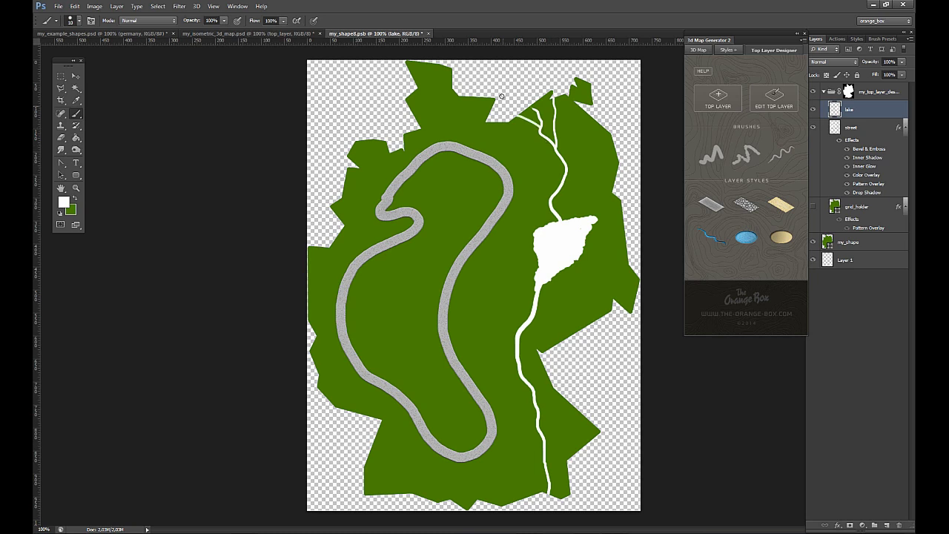
left_click(744, 238)
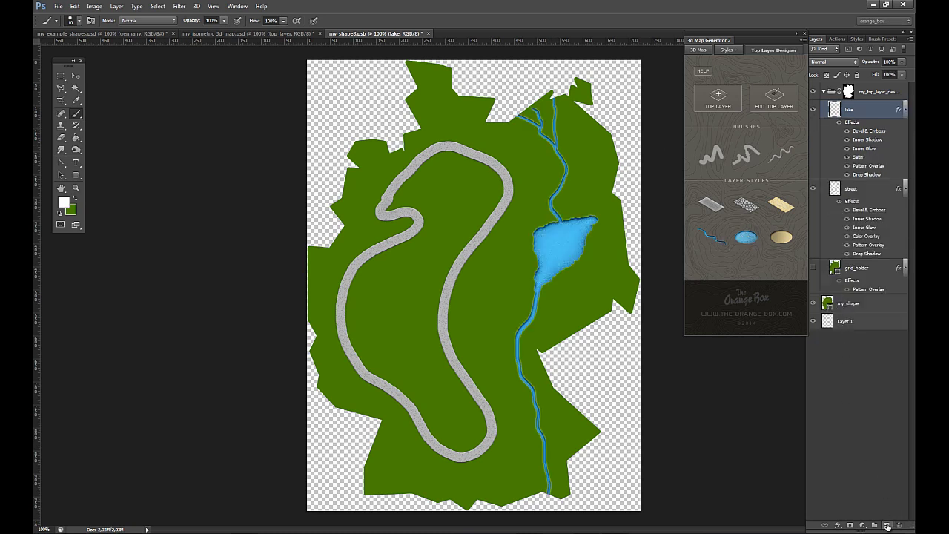
left_click(888, 526)
- Name the new layer beach and move it below the lake layer
double_click(860, 109)
type("beach")
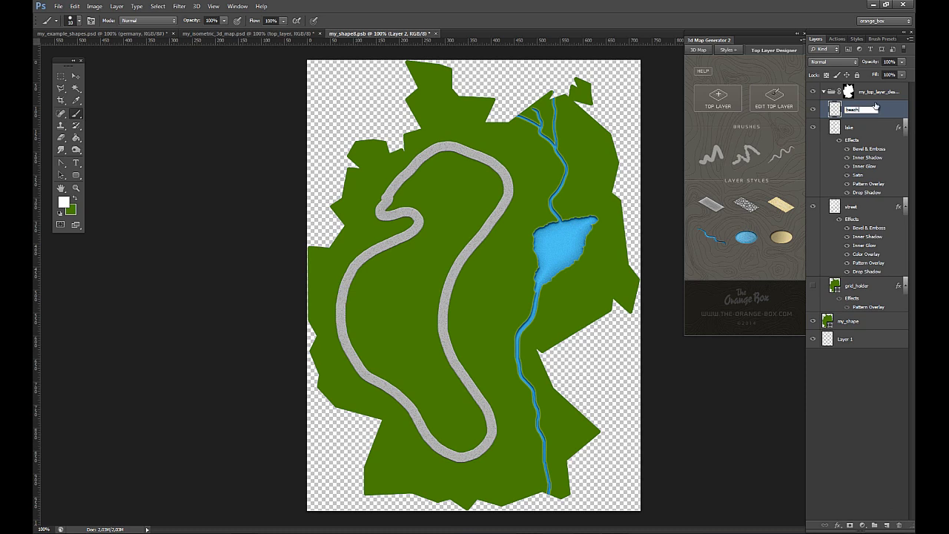
key("Return")
left_click_drag(853, 109, 853, 196)
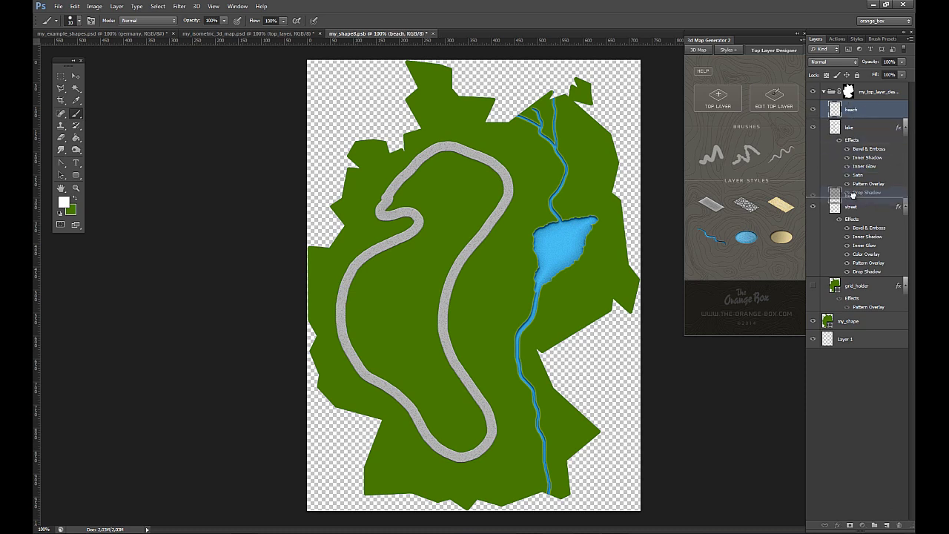
- Paint a wide sand-styled beach along the lake's right and lower shores, hiding the country shape
left_click(740, 160)
mouse_move(591, 231)
left_mouse_down()
mouse_move(598, 222)
mouse_move(586, 261)
mouse_move(551, 282)
mouse_move(595, 245)
mouse_move(549, 285)
mouse_move(599, 237)
mouse_move(557, 286)
mouse_move(577, 279)
mouse_move(553, 342)
left_mouse_up()
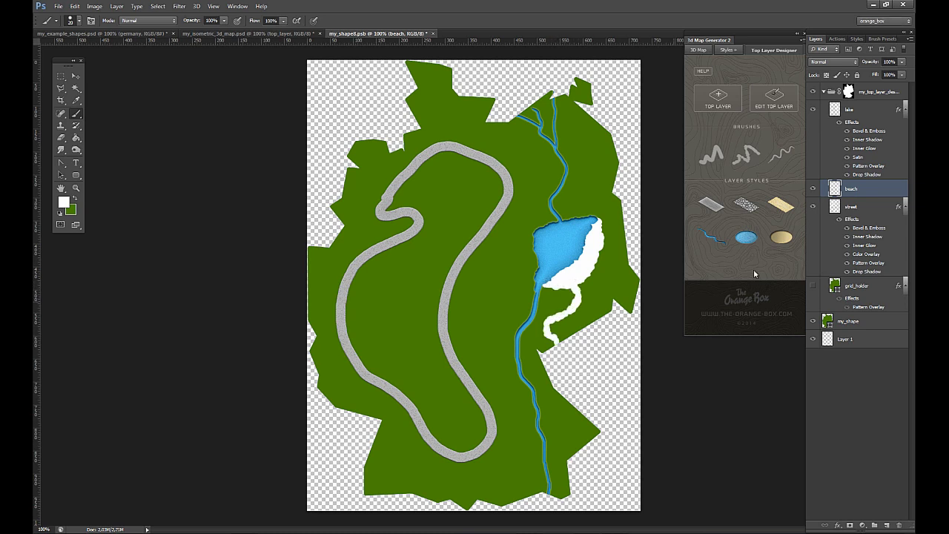
left_click(781, 205)
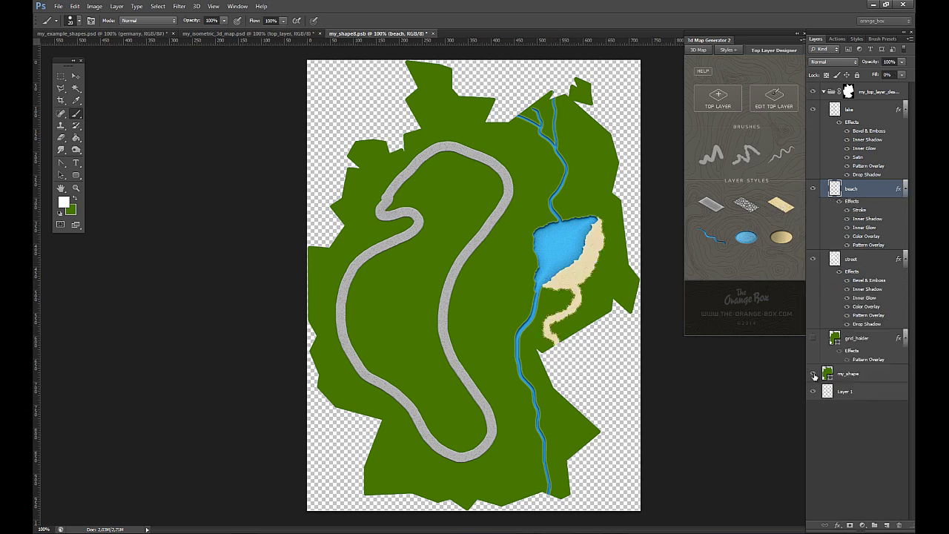
left_click(813, 373)
- Save and close my_shape8.psb, then reopen the 3D Map Generator panel beside the map
left_click(434, 33)
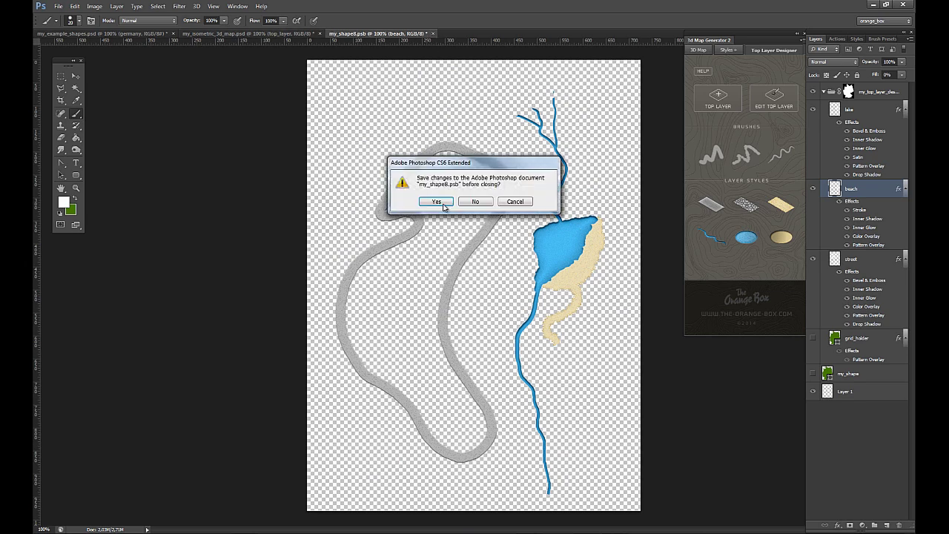
left_click(436, 203)
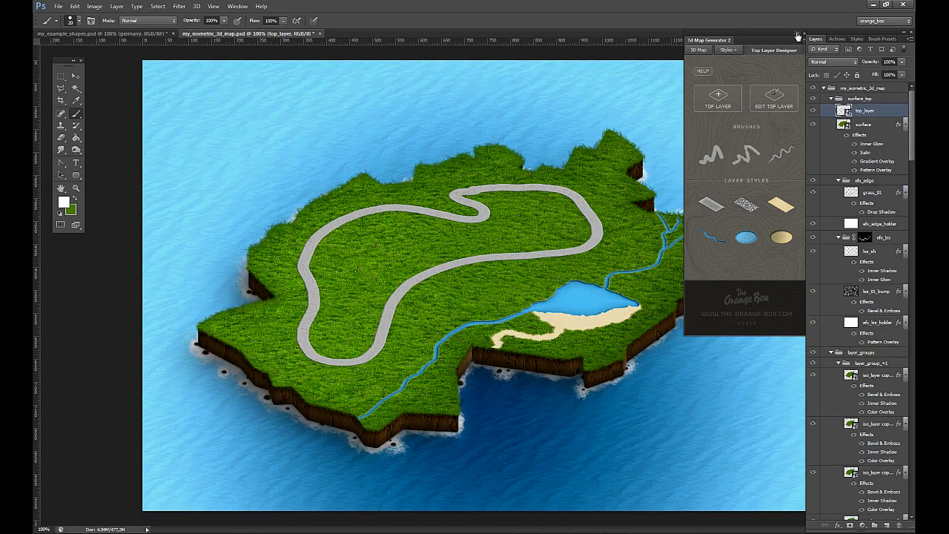
left_click(798, 33)
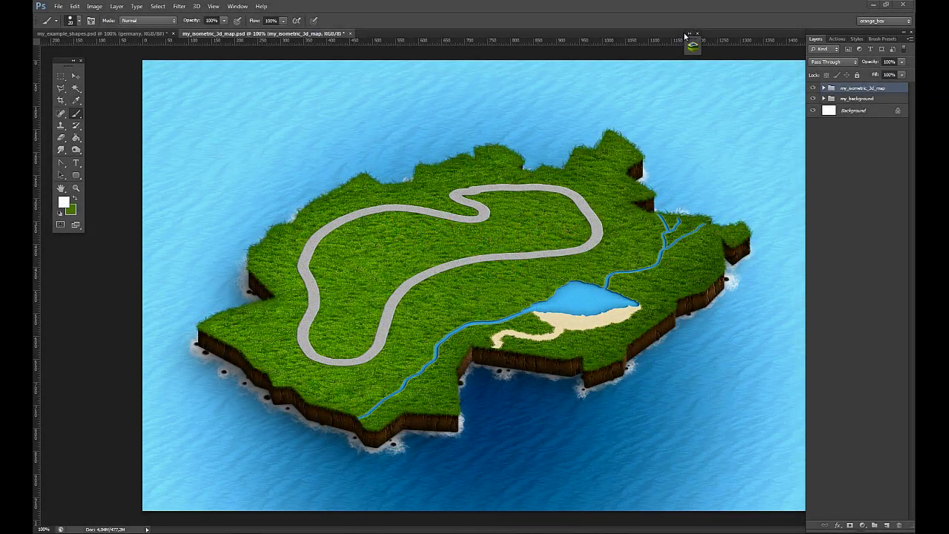
left_click(693, 40)
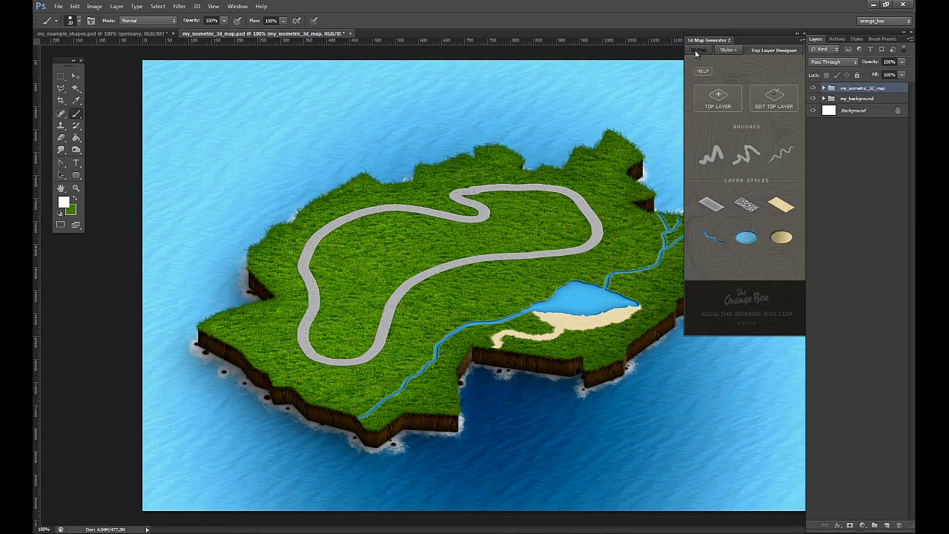
- Float the isometric icons document over the map, with pin_frontal hidden and house_1 visible
left_click(696, 52)
left_click(789, 97)
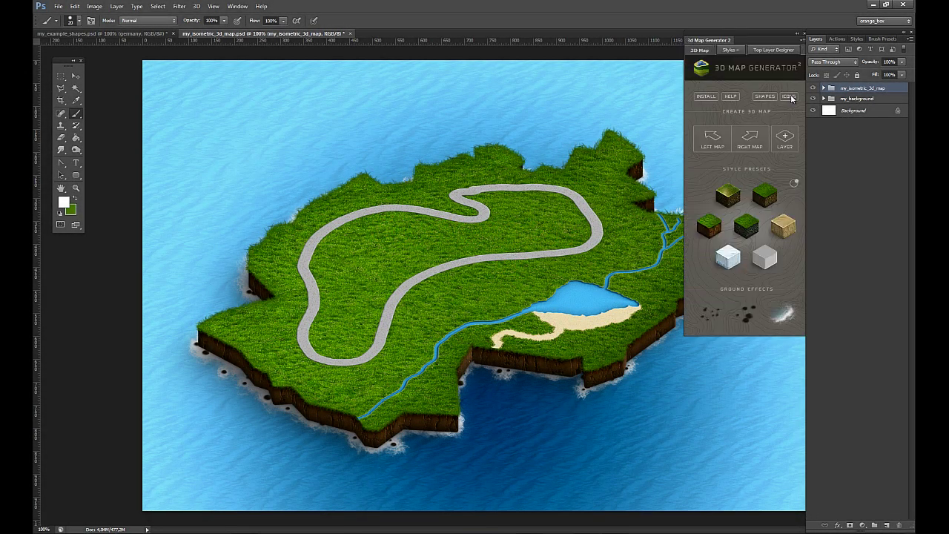
left_click_drag(404, 36, 216, 63)
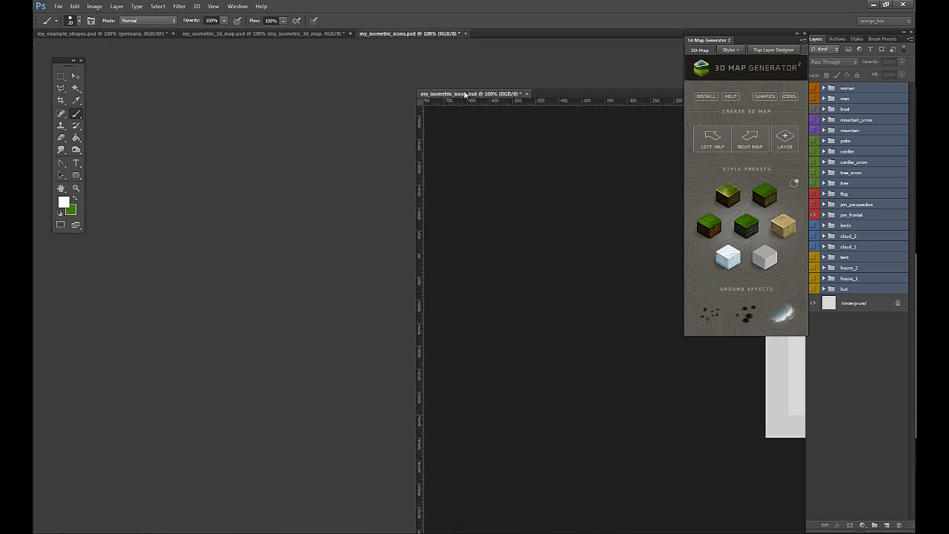
left_click(813, 215)
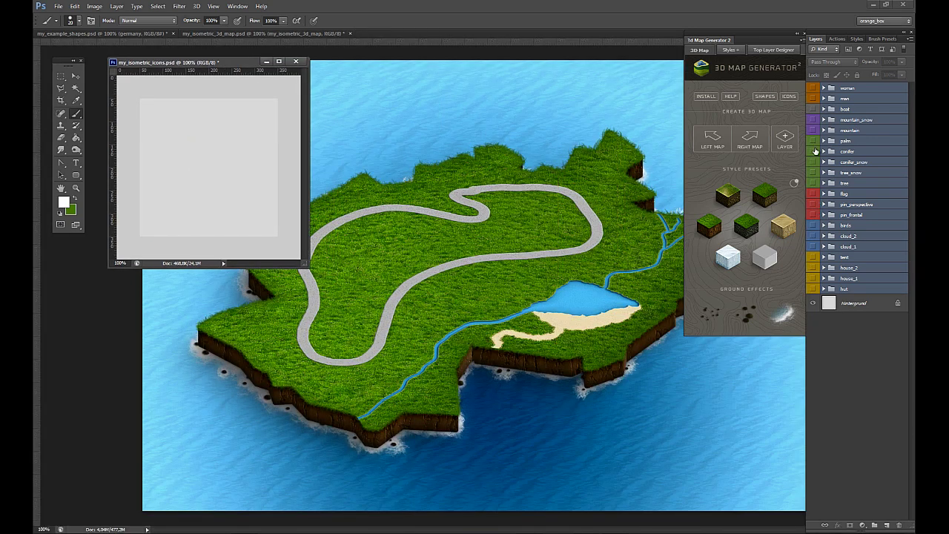
left_click(814, 279)
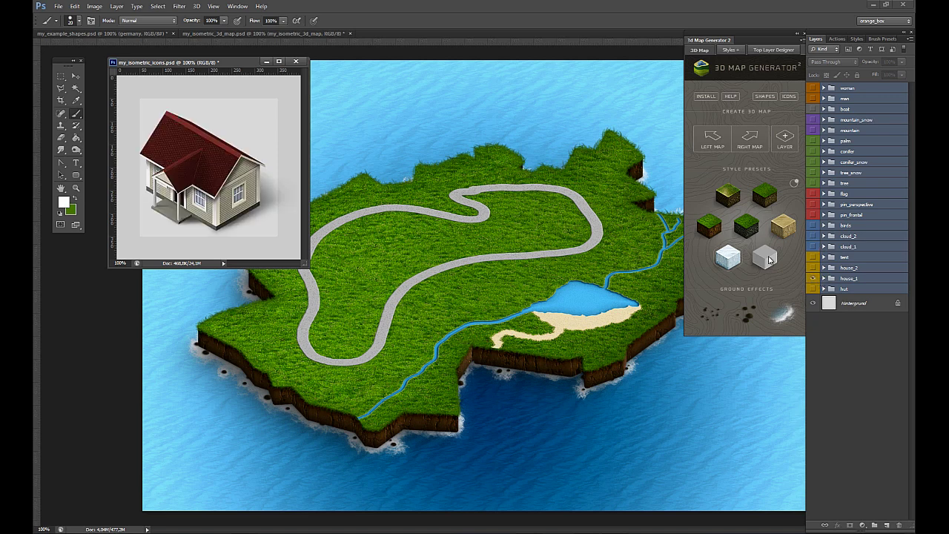
- Copy house_1 into the map, scale it to about 52%, and place it at the island's upper-right edge
left_click(831, 279)
key("v")
left_click_drag(221, 178, 570, 194)
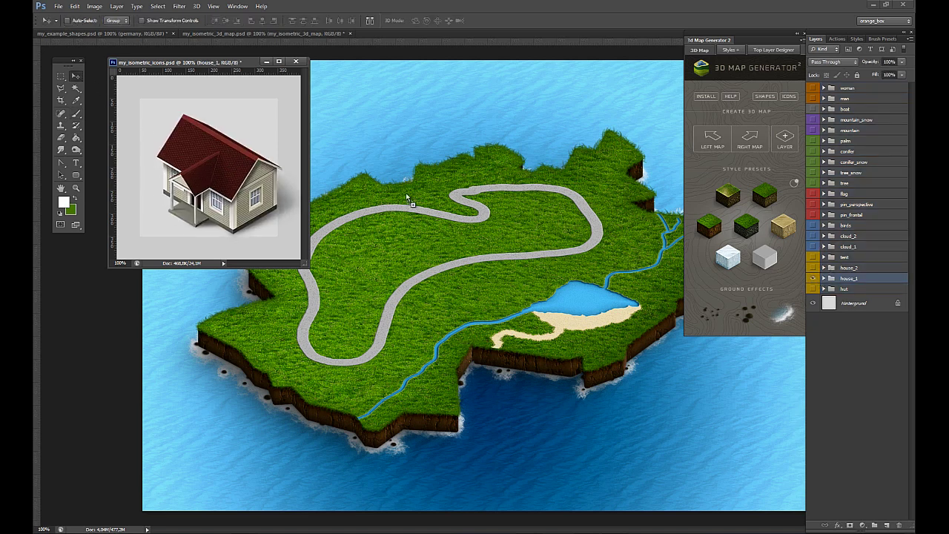
key("ctrl+t")
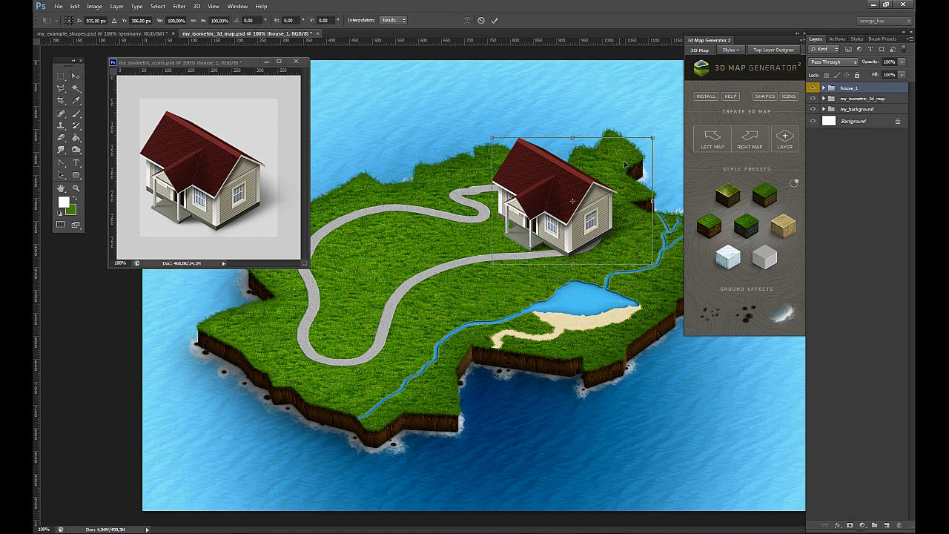
left_click_drag(653, 137, 575, 199)
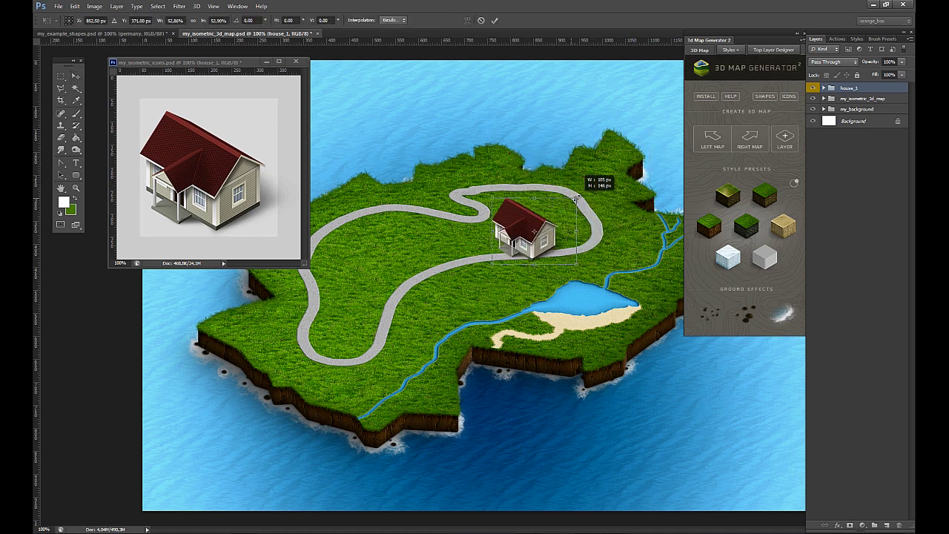
key("Return")
left_click_drag(545, 232, 611, 168)
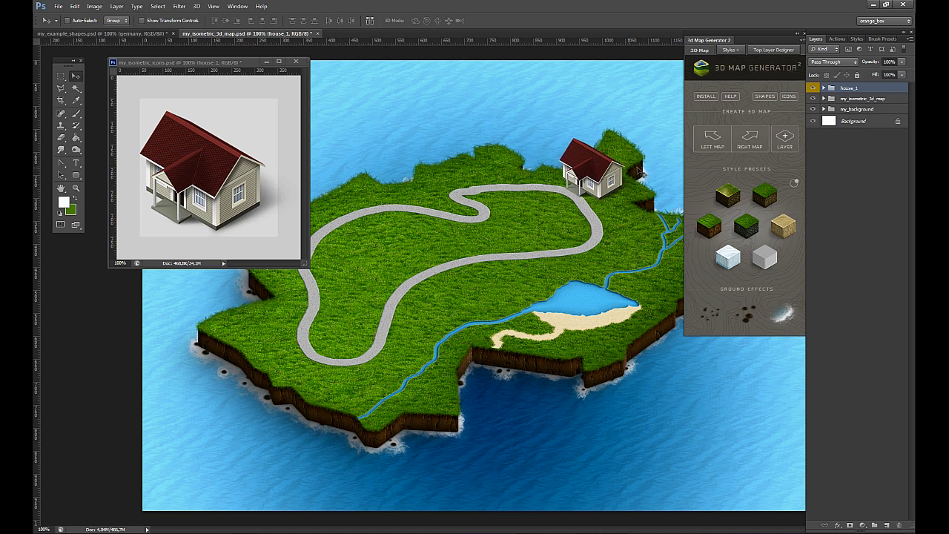
- Turn the house roof from red to blue by setting the roof_color hue to about 193
left_click(824, 88)
double_click(836, 100)
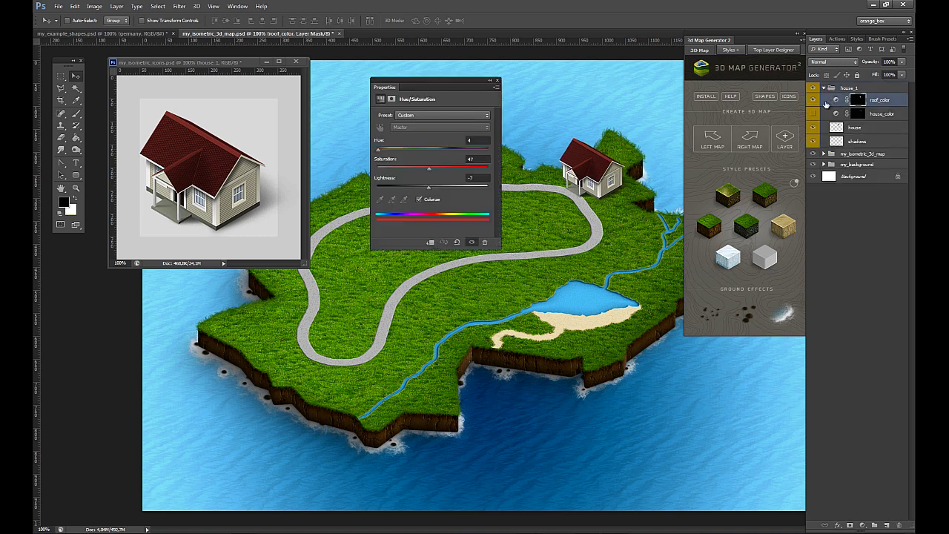
left_click_drag(378, 149, 436, 149)
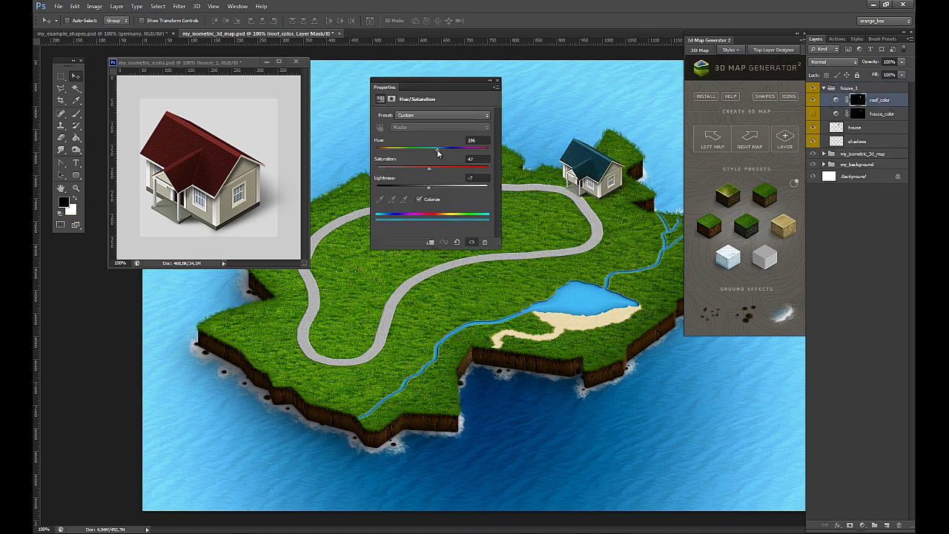
left_click(499, 82)
- Shift the house_color hue so the house walls turn green
left_click(814, 114)
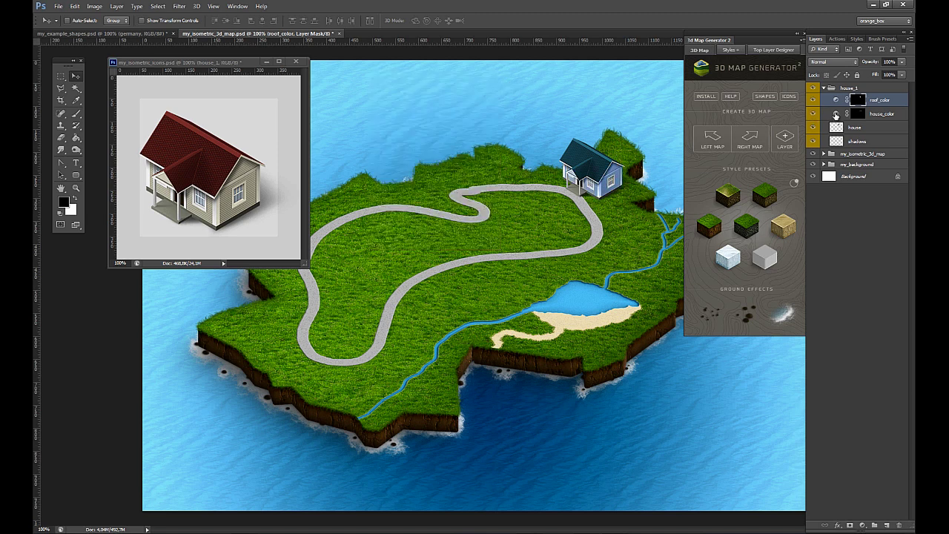
double_click(837, 113)
left_click_drag(444, 153, 405, 152)
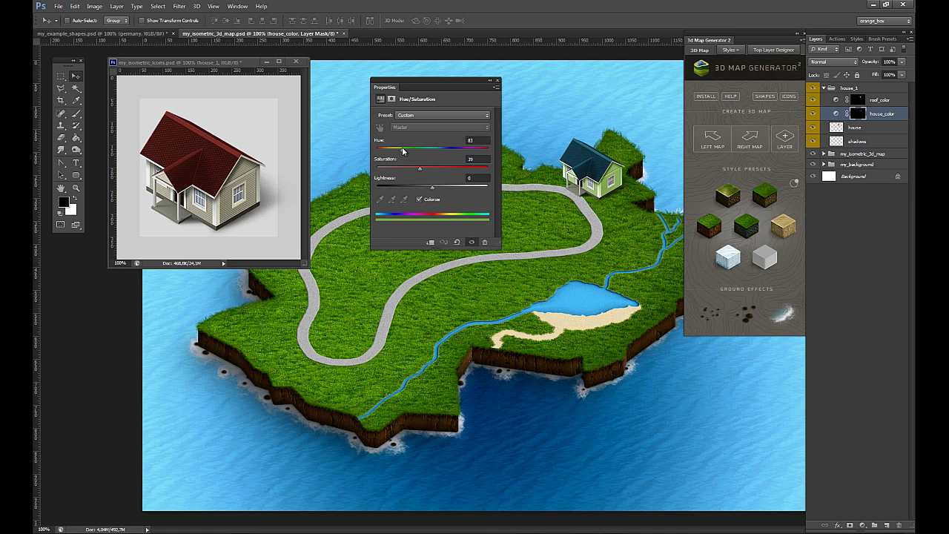
left_click(498, 81)
left_click(184, 146)
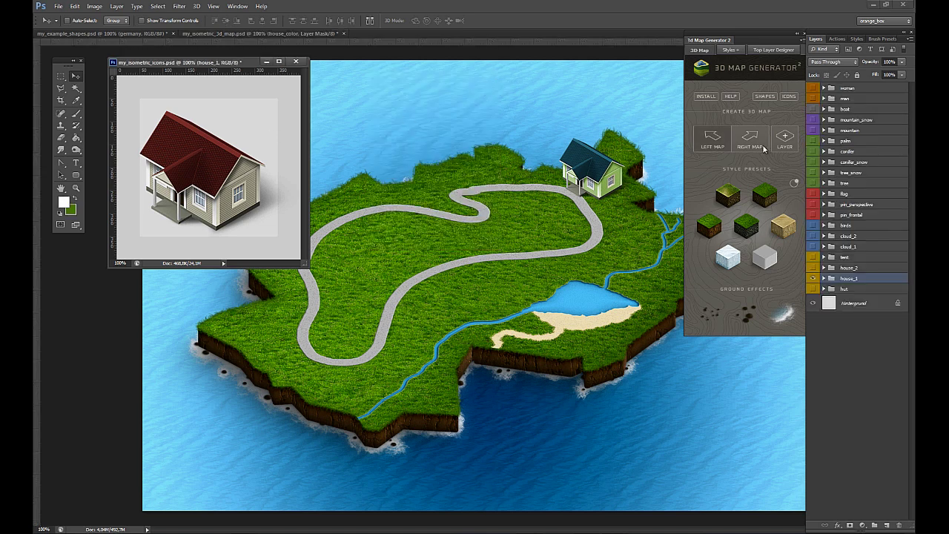
- Copy the tree icon into the map, shrink it, and stack it above house_1
left_click(814, 183)
left_click(812, 278)
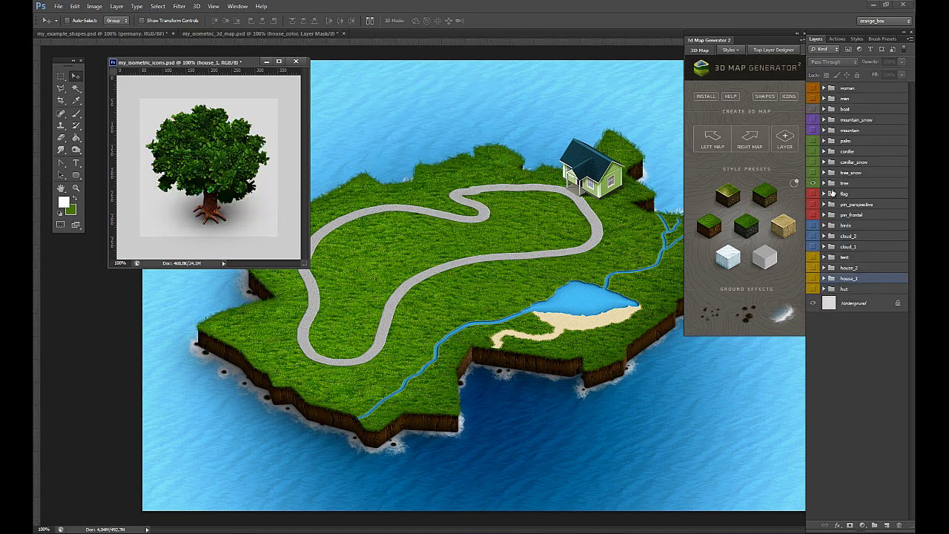
left_click(835, 183)
left_click_drag(300, 176, 568, 175)
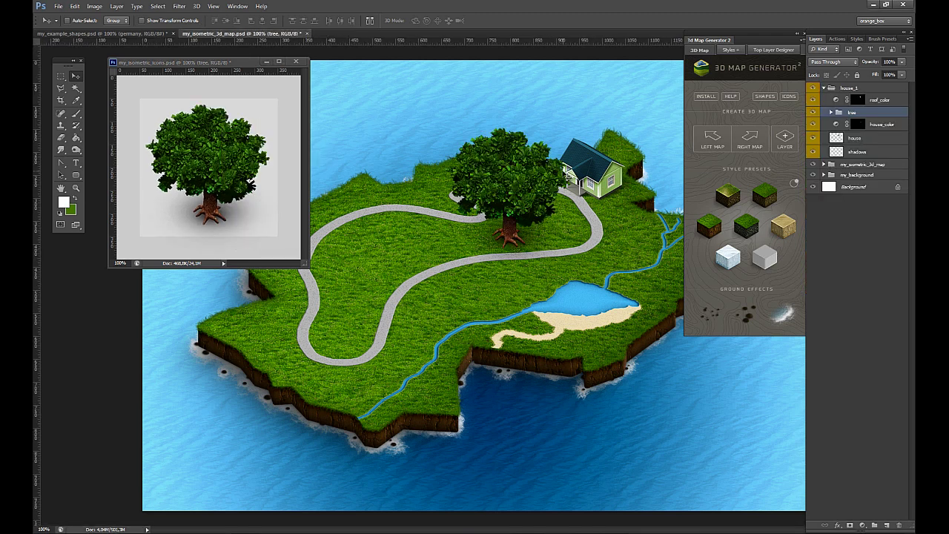
key("ctrl+t")
mouse_move(583, 129)
left_mouse_down()
mouse_move(490, 219)
mouse_move(643, 190)
left_mouse_up()
key("Return")
left_click_drag(839, 113, 832, 88)
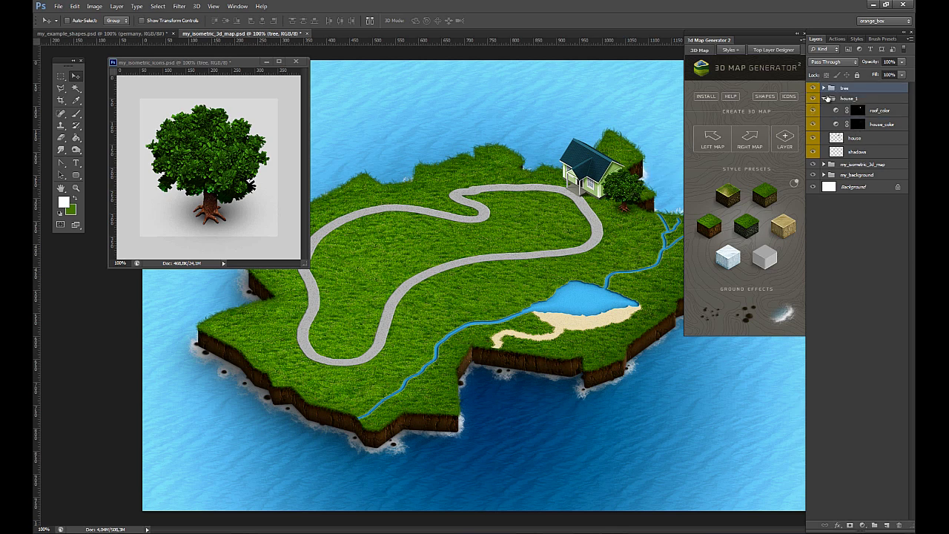
- Set the tree's leaf_color hue to 79
left_click(824, 88)
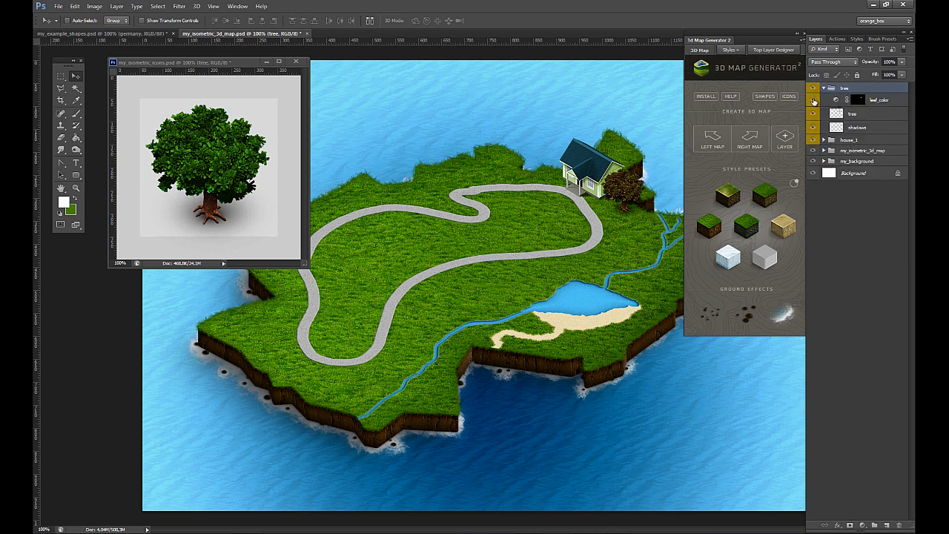
double_click(837, 100)
left_click_drag(388, 152, 404, 153)
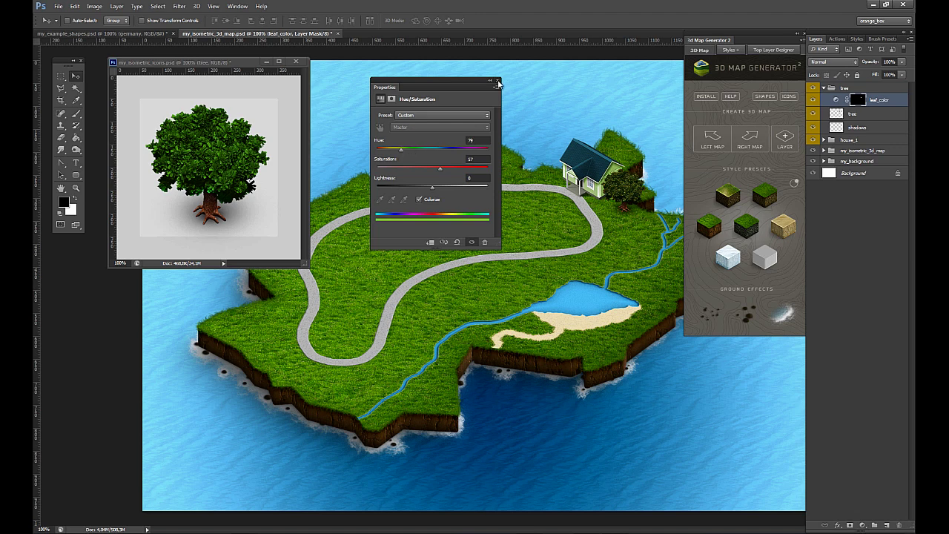
left_click(499, 83)
left_click(824, 88)
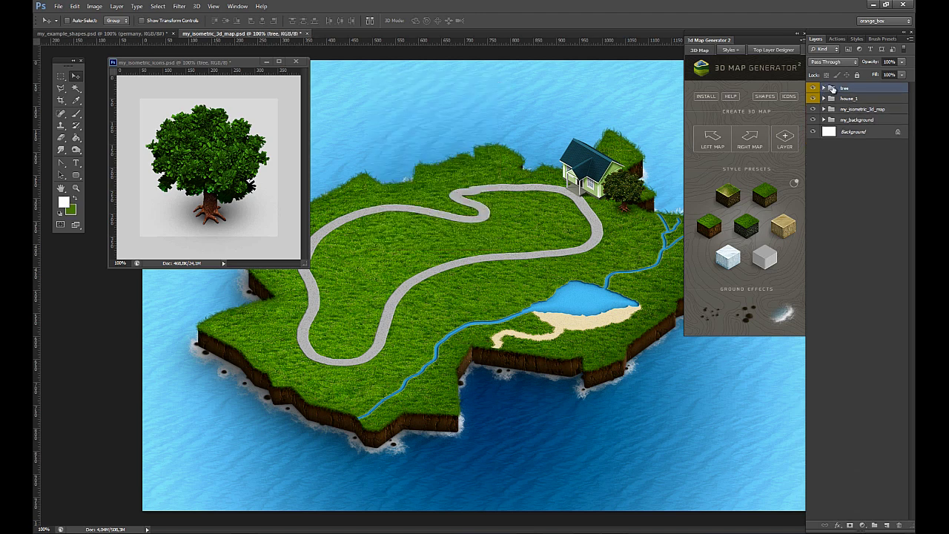
- Duplicate the tree inside the house_1 group and place the copy behind the house
left_click_drag(625, 199, 617, 233)
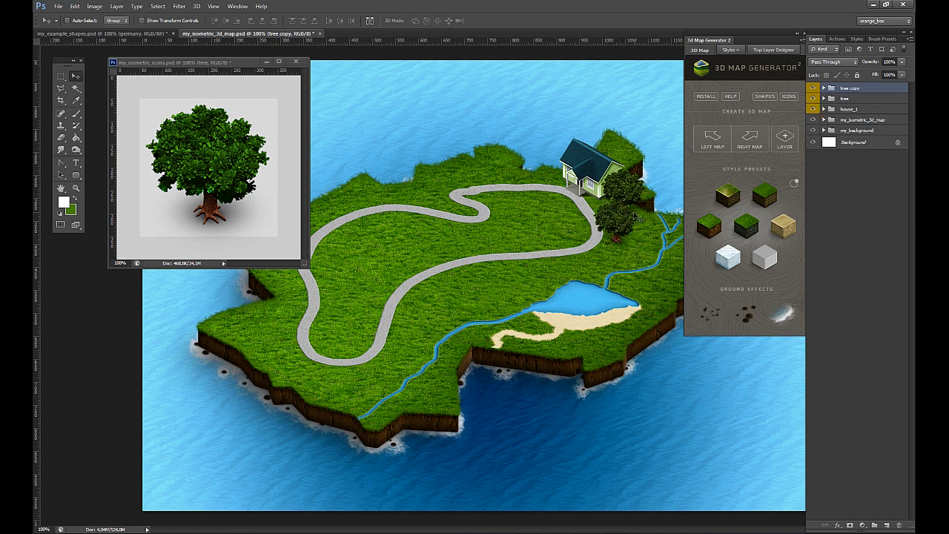
key("ctrl+t")
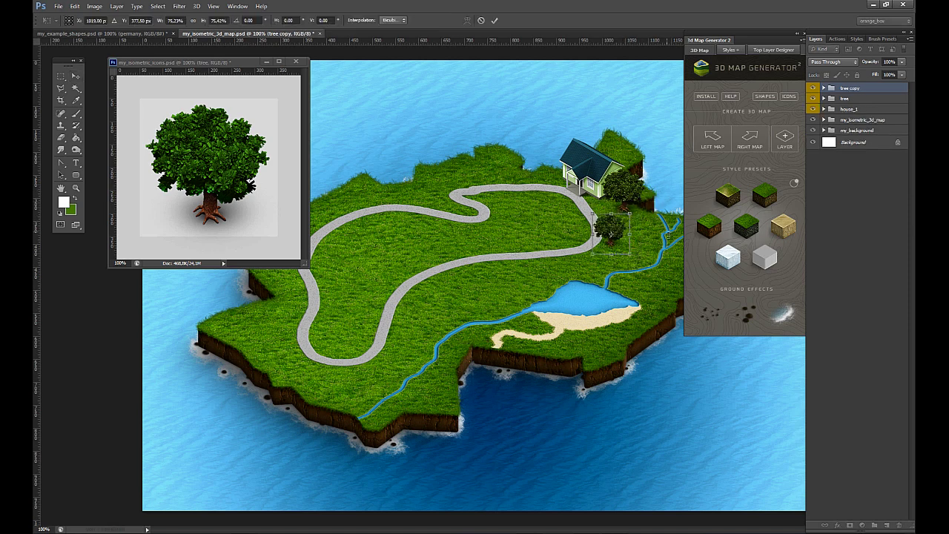
key("Return")
left_click_drag(627, 223, 635, 222)
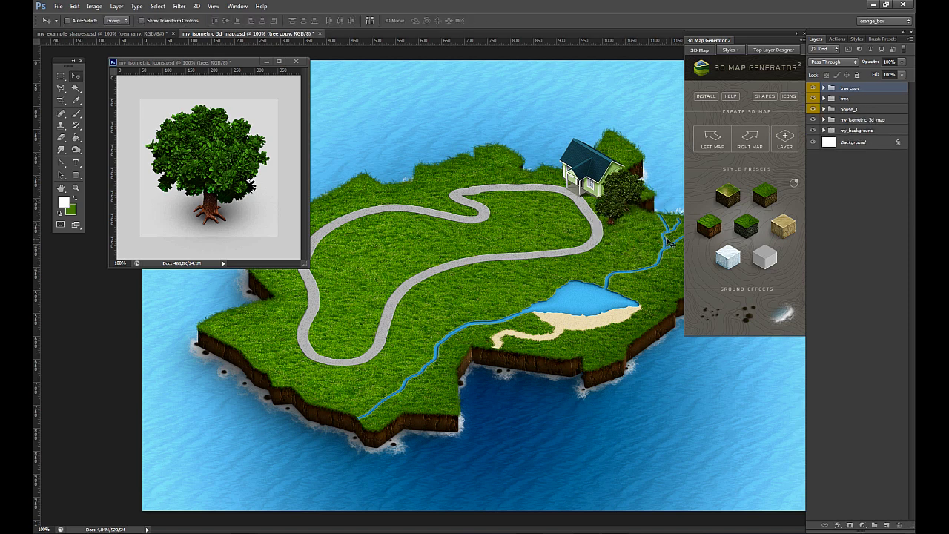
left_click_drag(847, 88, 846, 113)
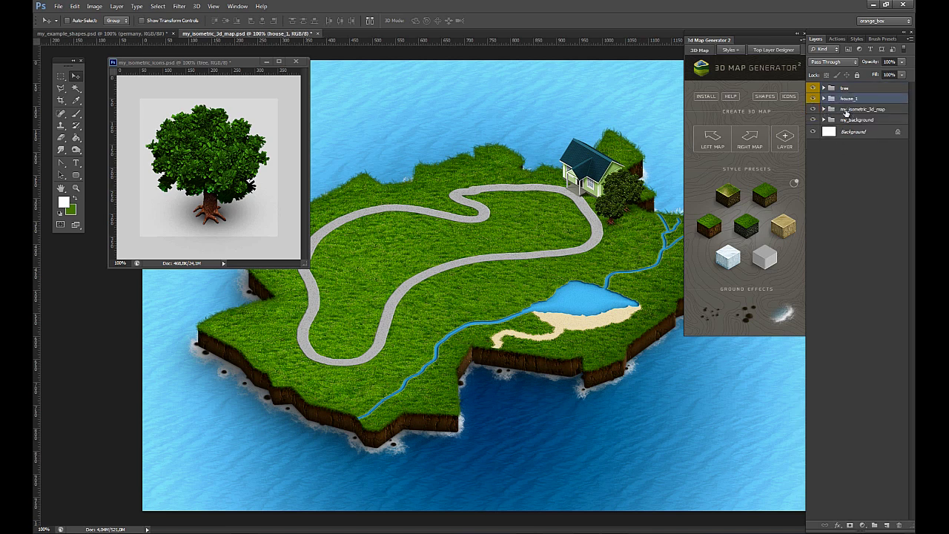
left_click(824, 99)
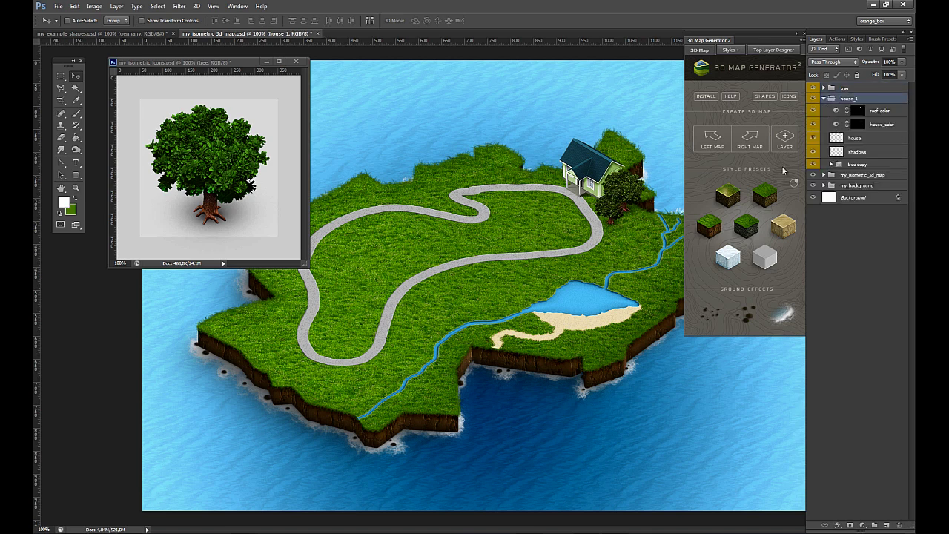
left_click(614, 223, "ctrl")
left_click_drag(615, 216, 609, 159)
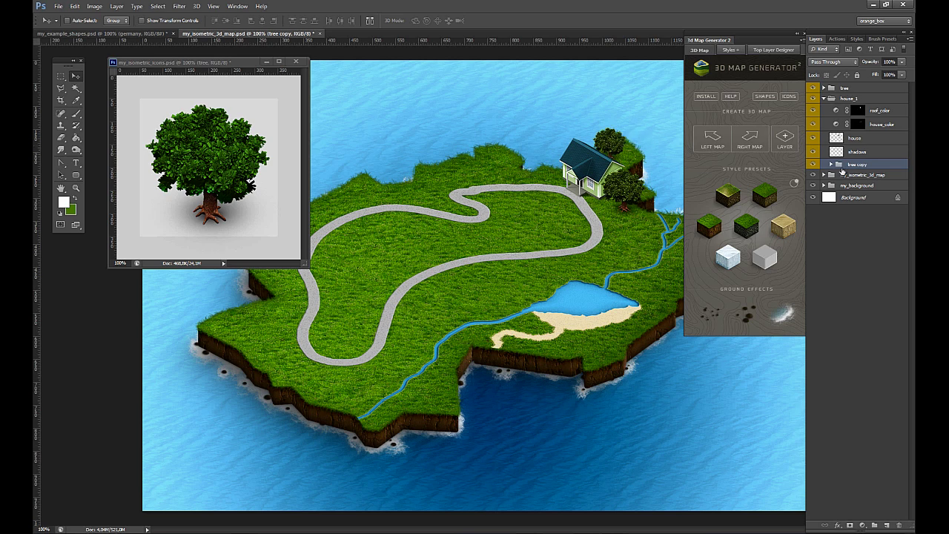
left_click(831, 98)
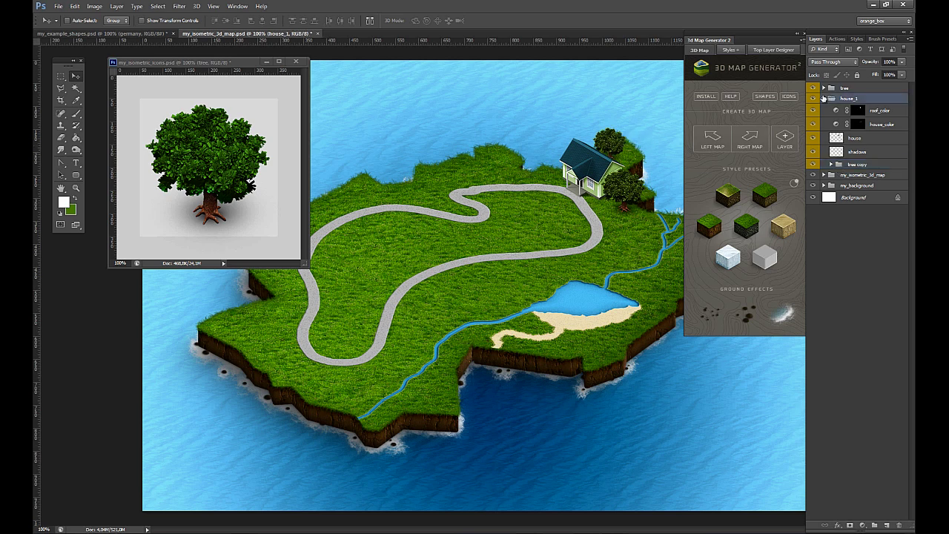
left_click(206, 169)
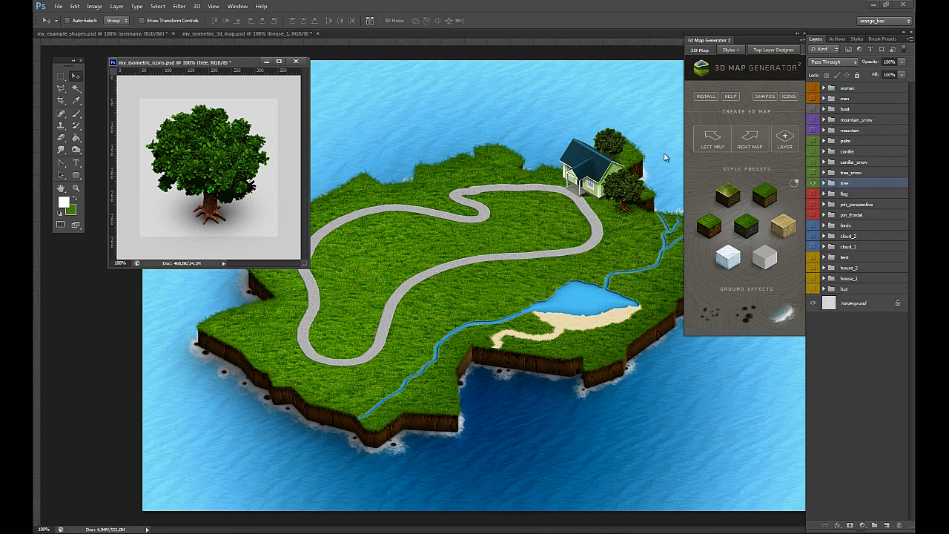
- Copy the cloud_2 clouds onto the map beside the house
left_click(813, 236)
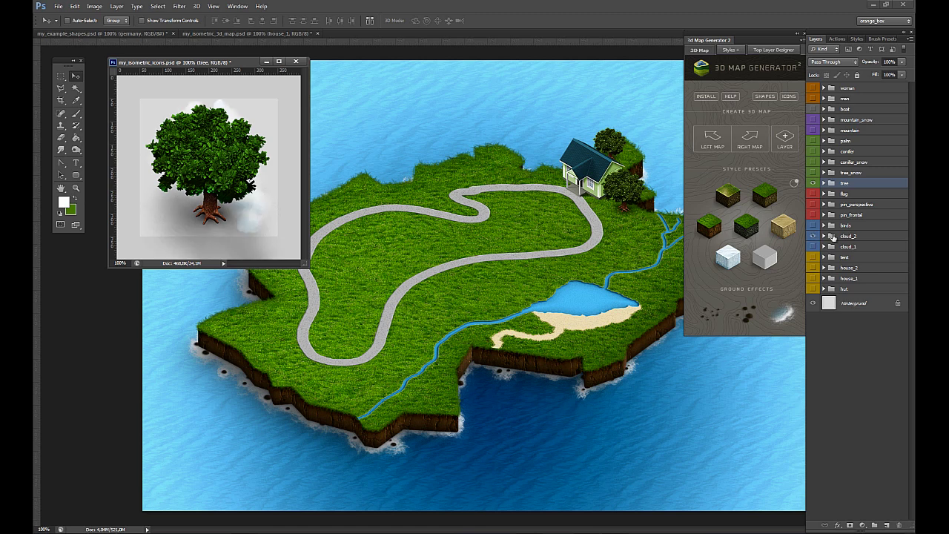
left_click(832, 236)
mouse_move(231, 157)
left_mouse_down()
mouse_move(519, 129)
mouse_move(489, 132)
left_mouse_up()
left_click(217, 169)
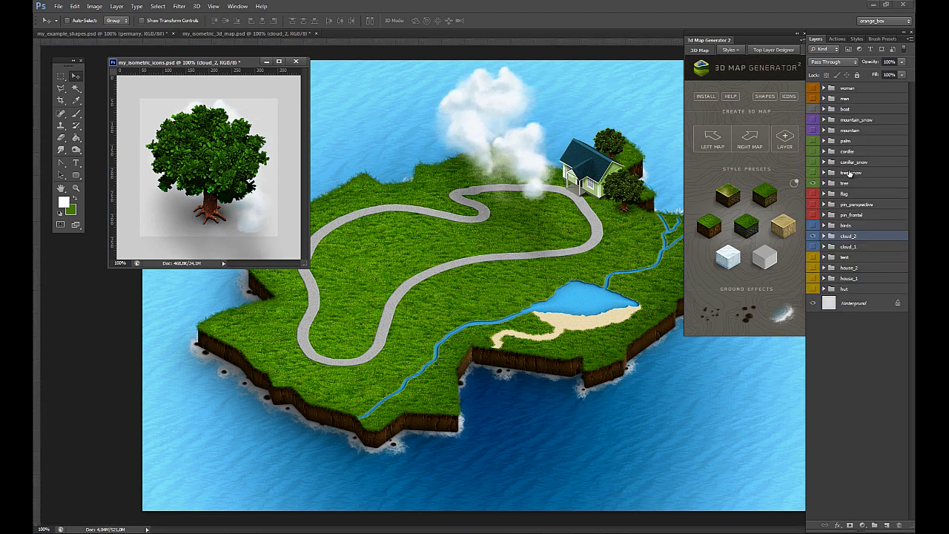
- Copy the birds group onto the map above the house
left_click(814, 225, "alt")
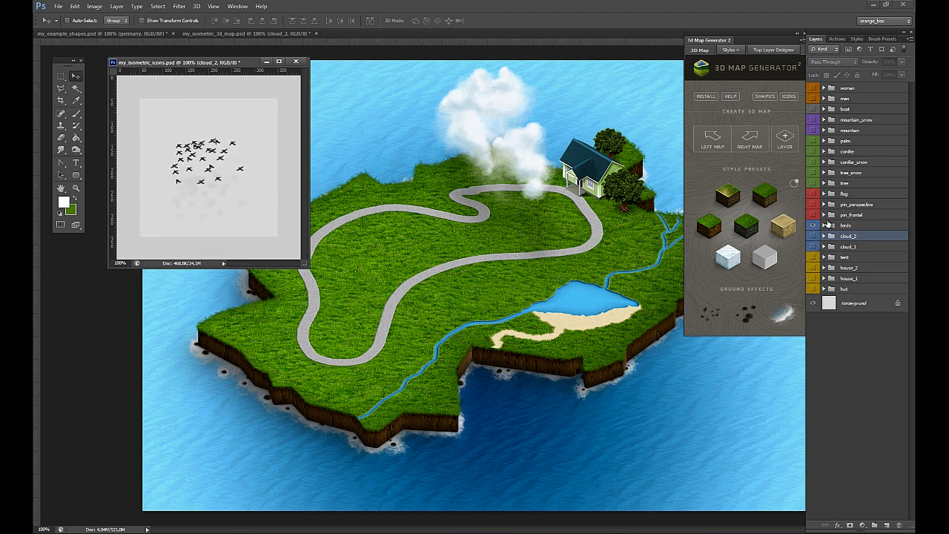
left_click(845, 225)
mouse_move(252, 156)
left_mouse_down()
mouse_move(521, 178)
mouse_move(515, 195)
mouse_move(565, 193)
left_mouse_up()
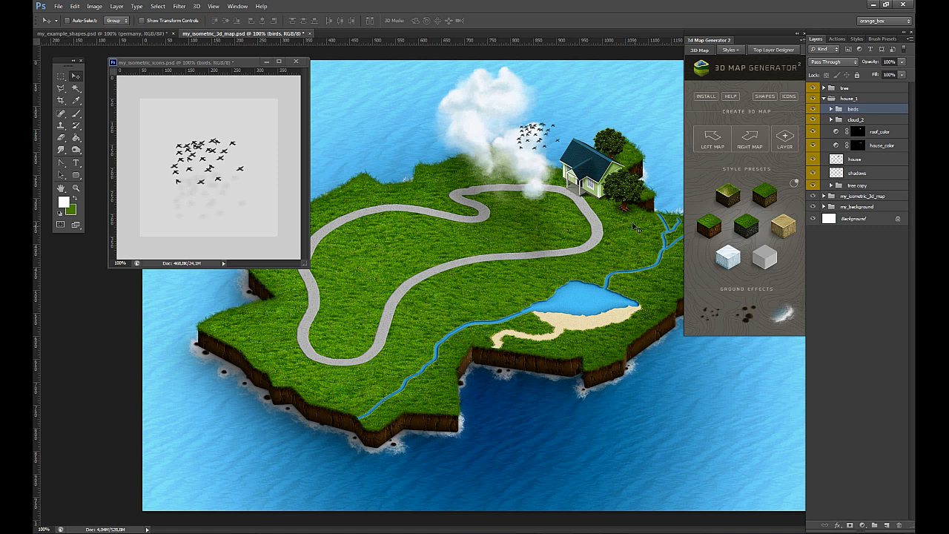
- Copy the boat icon onto the map's water and scale it to about 58%
left_click(247, 178)
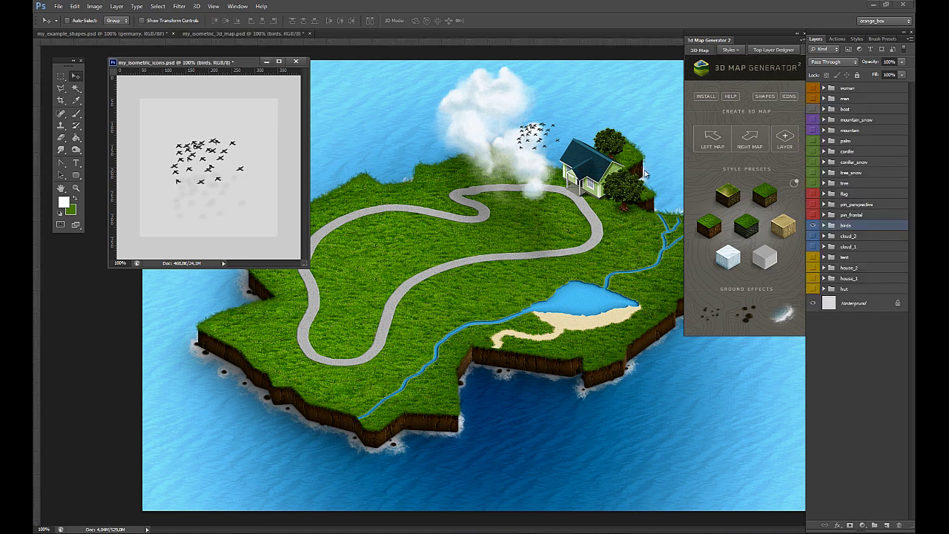
left_click(813, 226)
left_click(813, 109)
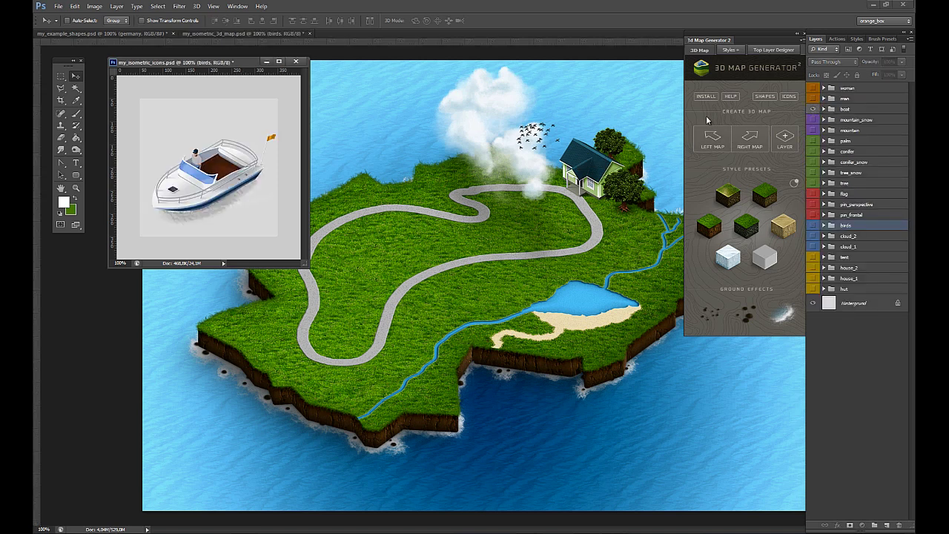
left_click(846, 109)
left_click_drag(257, 165, 610, 398)
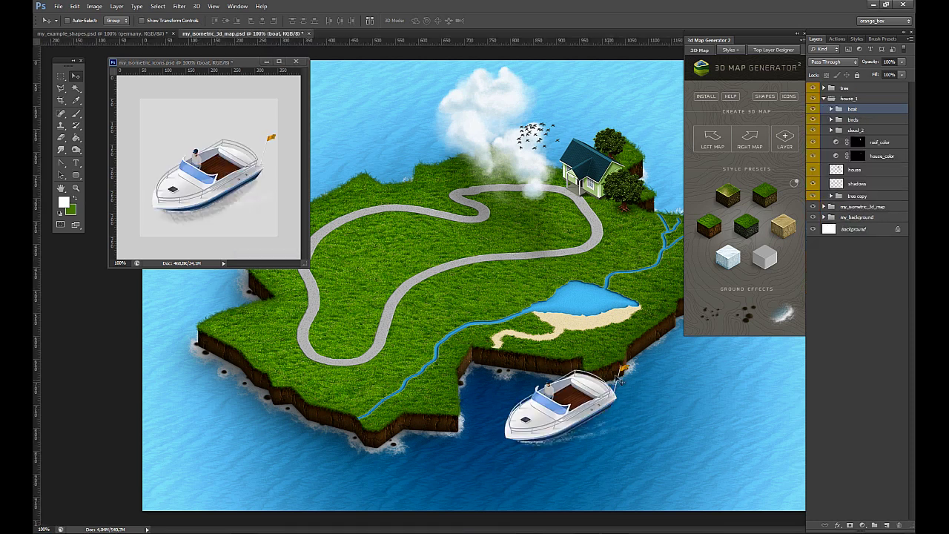
key("ctrl+t")
mouse_move(629, 365)
left_mouse_down()
mouse_move(582, 416)
mouse_move(693, 388)
left_mouse_up()
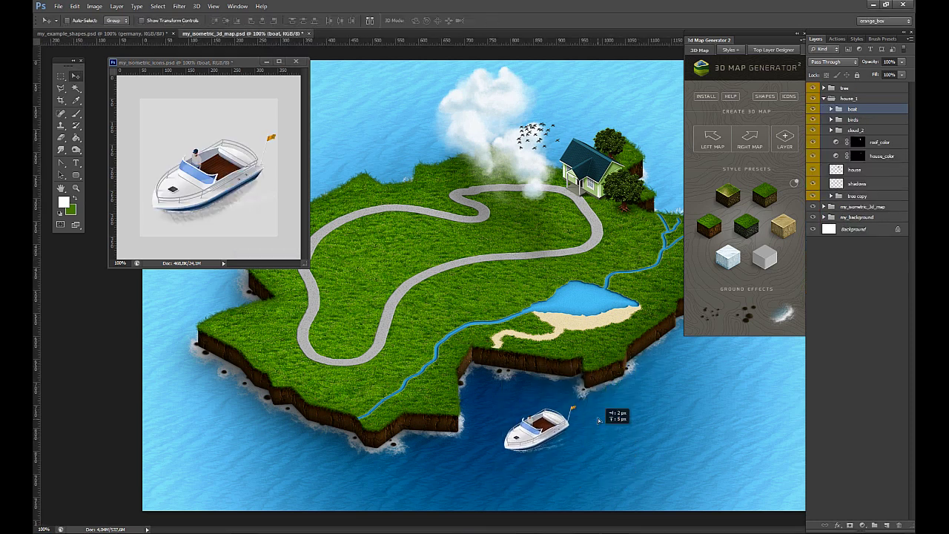
key("Return")
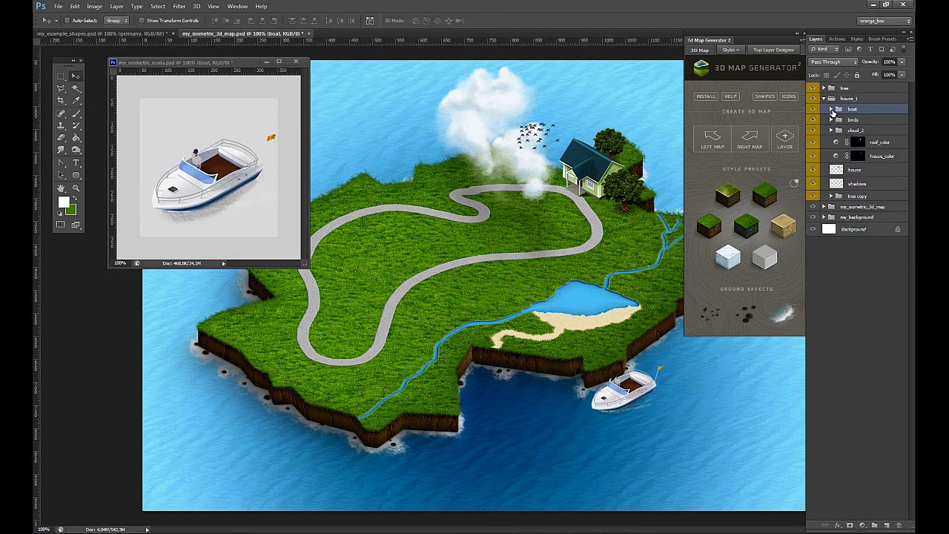
- Make the boat's color_flag fill a darker green
left_click(831, 109)
double_click(843, 125)
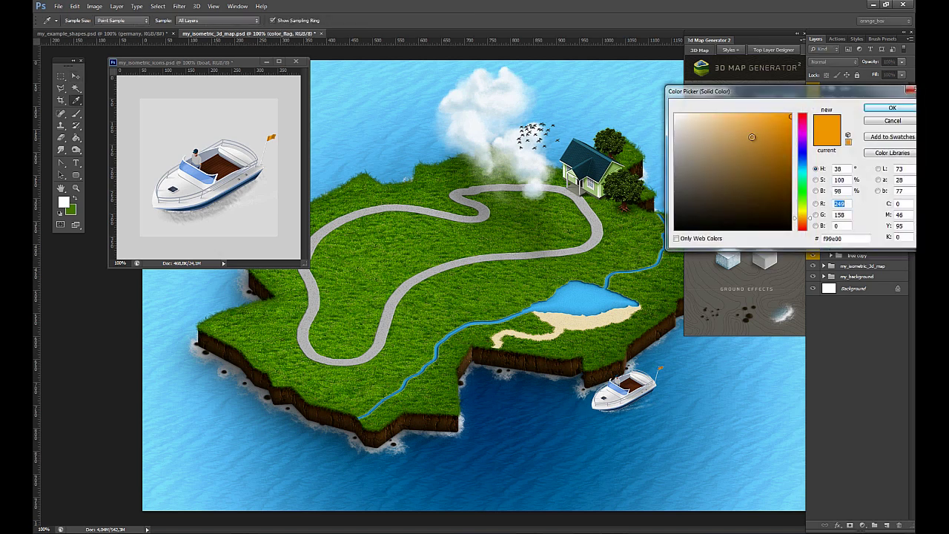
left_click(803, 169)
left_click(803, 206)
left_click_drag(764, 124, 790, 133)
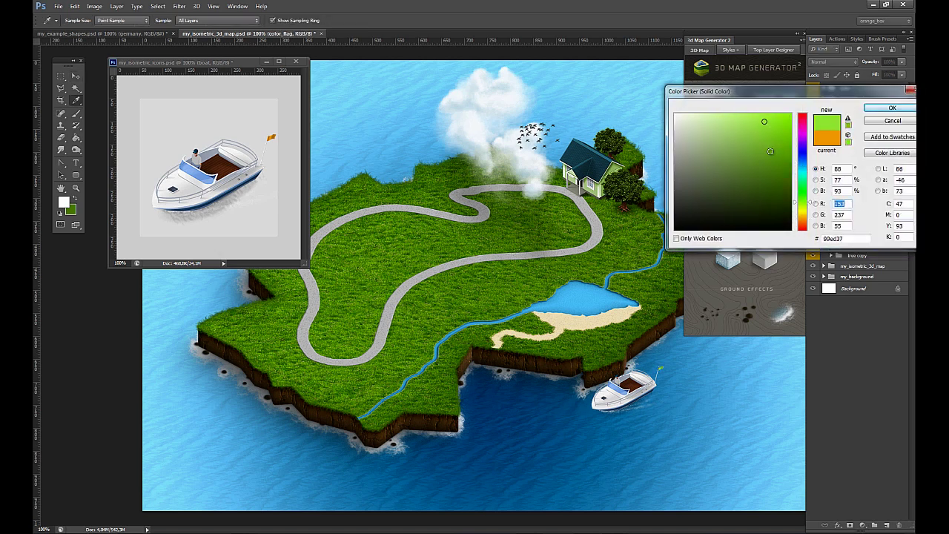
left_click(875, 109)
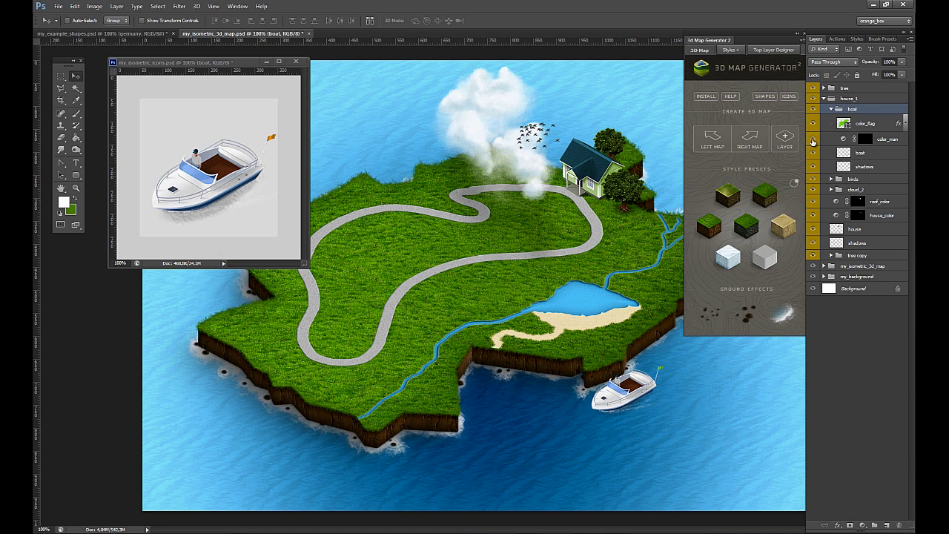
- Shift the boat passenger's color_man hue to 213
double_click(842, 139)
left_click_drag(416, 152, 444, 153)
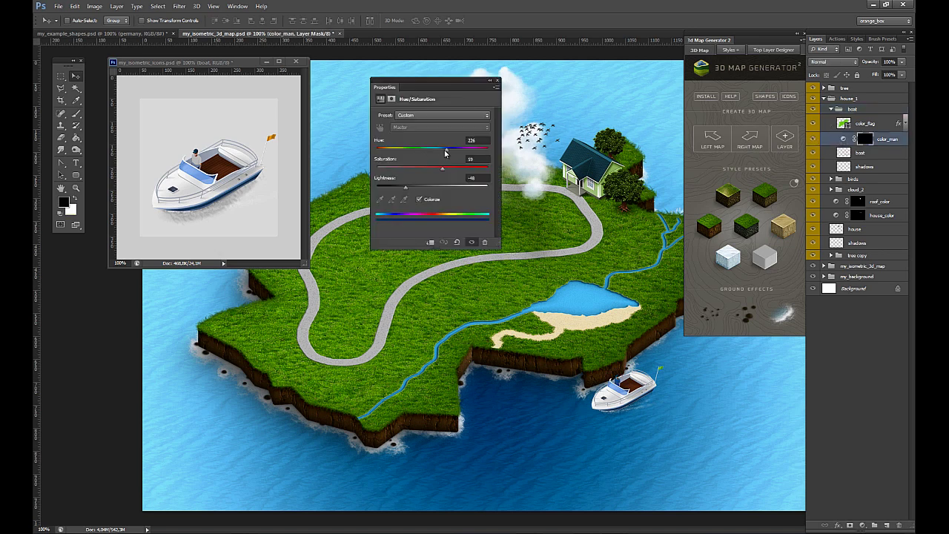
left_click(492, 86)
left_click(830, 109)
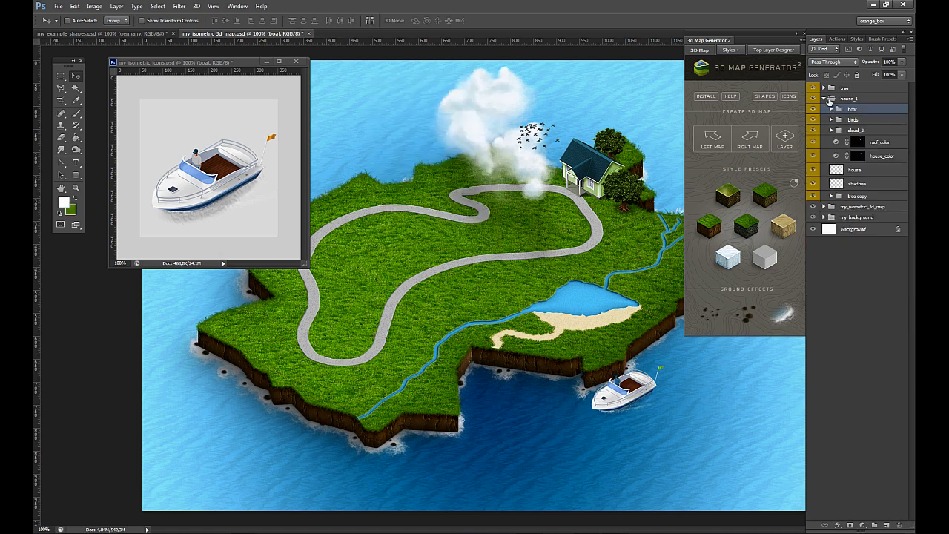
- Move the boat group higher in the layer stack and take cloud_2 out of house_1
left_click_drag(842, 109, 823, 87)
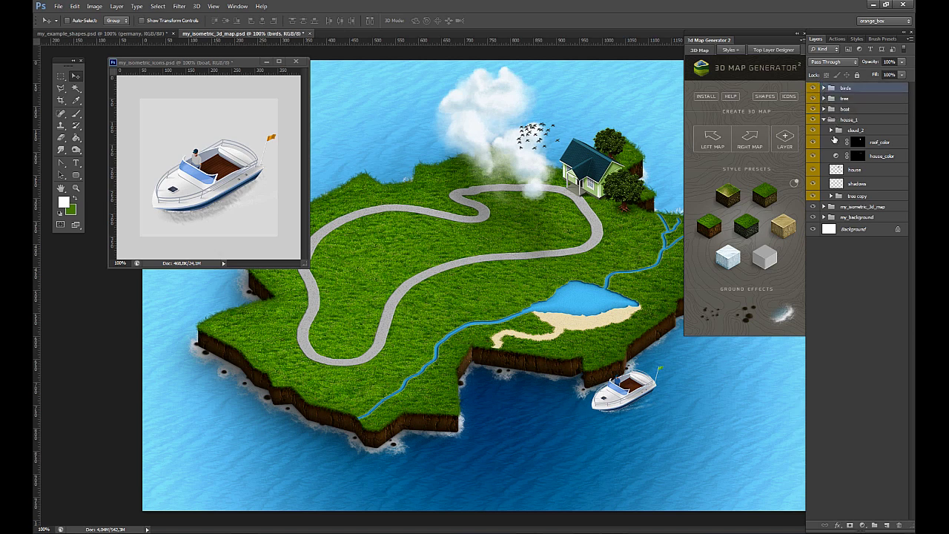
left_click_drag(839, 130, 825, 94)
left_click(824, 130)
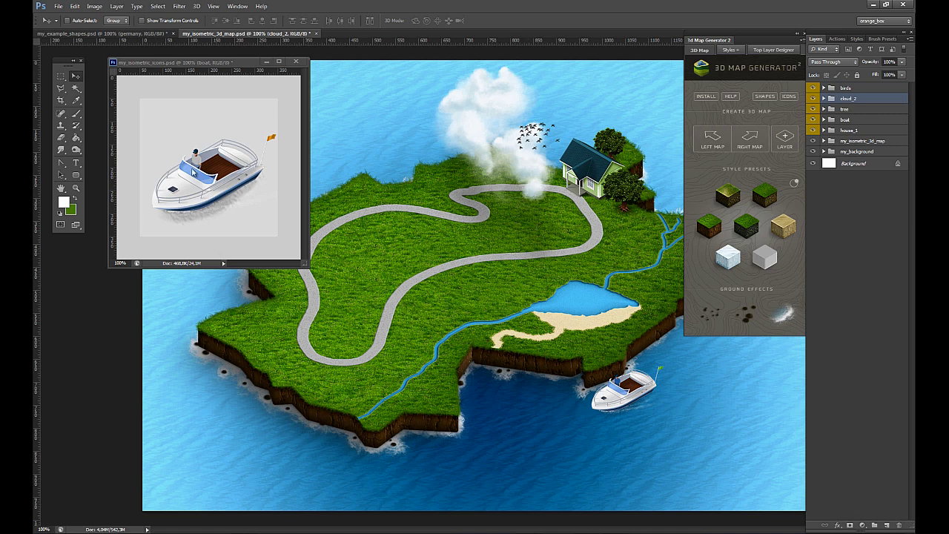
left_click_drag(194, 173, 494, 168)
- Copy the red pin_frontal into the map, shrink it, and place it beside the lake
left_click(814, 215)
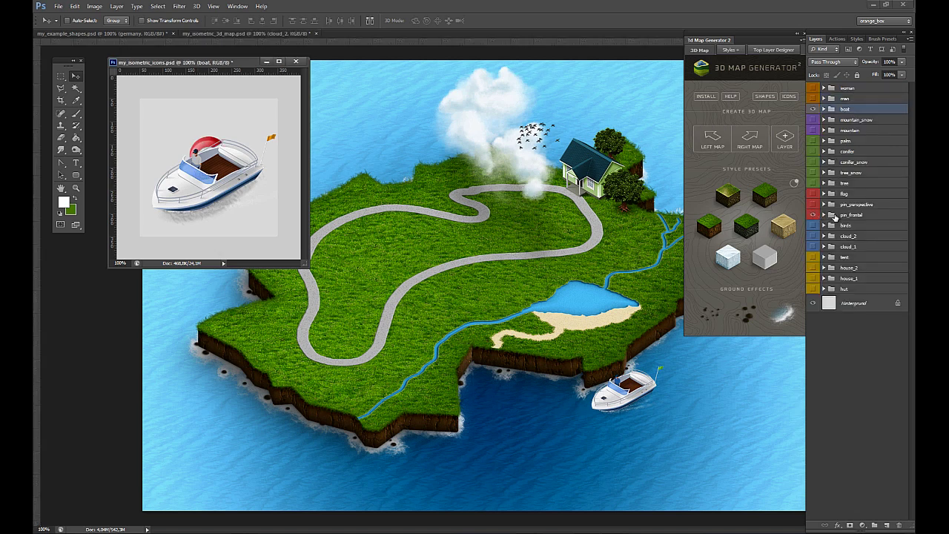
left_click(853, 215)
mouse_move(199, 147)
left_mouse_down()
mouse_move(533, 215)
mouse_move(524, 210)
mouse_move(518, 228)
left_mouse_up()
key("ctrl+t")
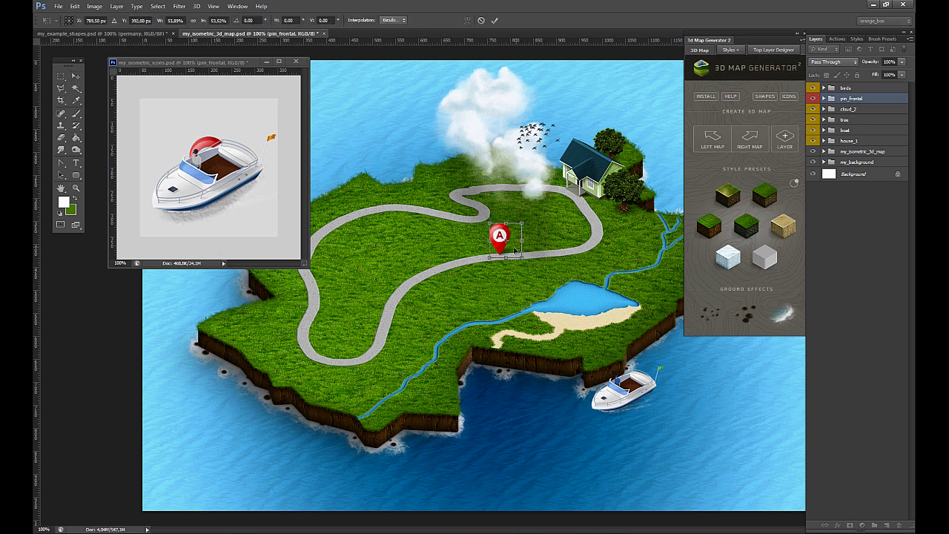
key("Return")
mouse_move(539, 274)
left_mouse_down()
mouse_move(597, 318)
mouse_move(656, 341)
mouse_move(604, 151)
left_mouse_up()
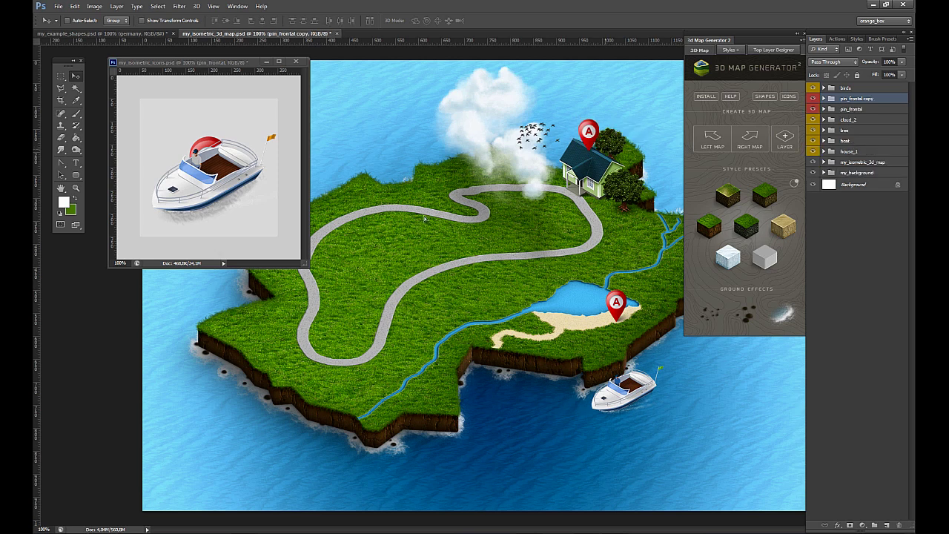
- Duplicate the pin onto the grass by the road and expand its layers
left_click_drag(424, 218, 430, 202)
left_click(823, 99)
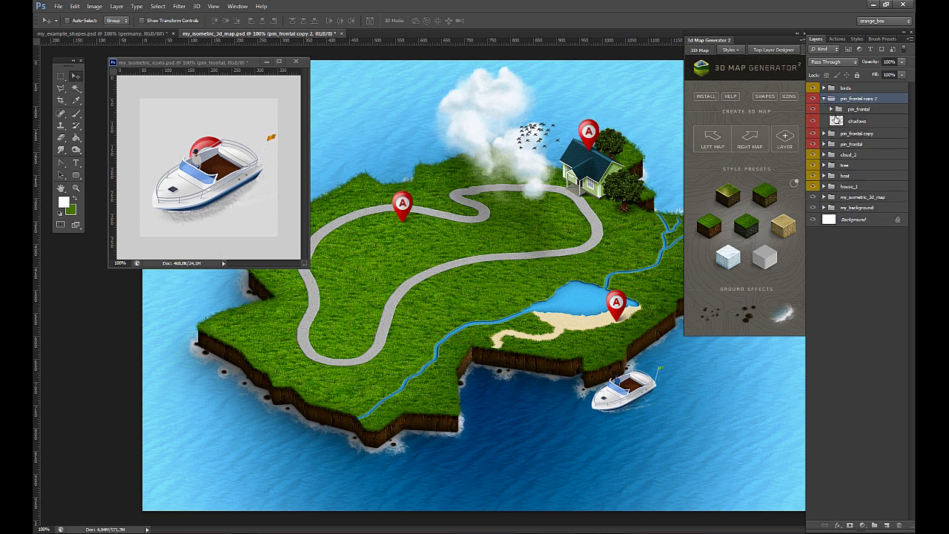
left_click(831, 109)
- Make the road pin's color_holder blue
double_click(842, 173)
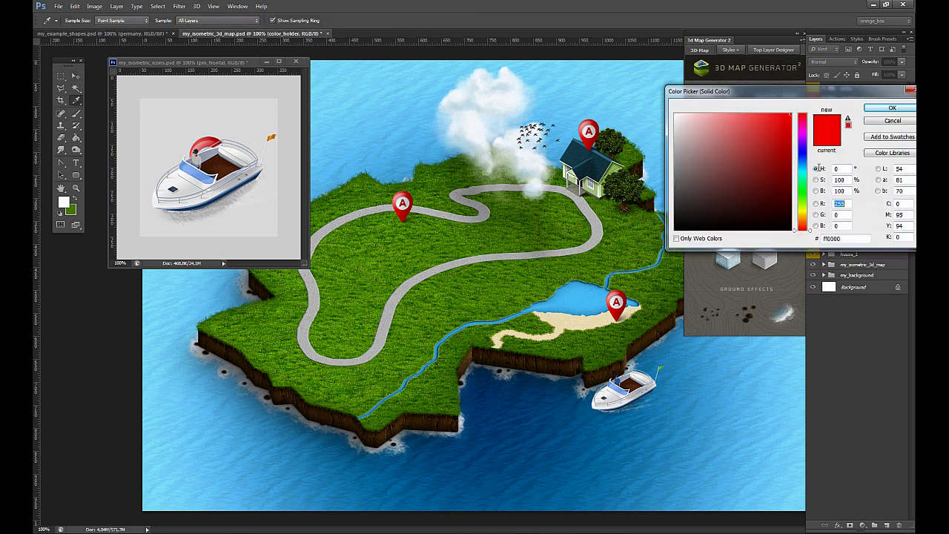
left_click_drag(803, 206, 803, 161)
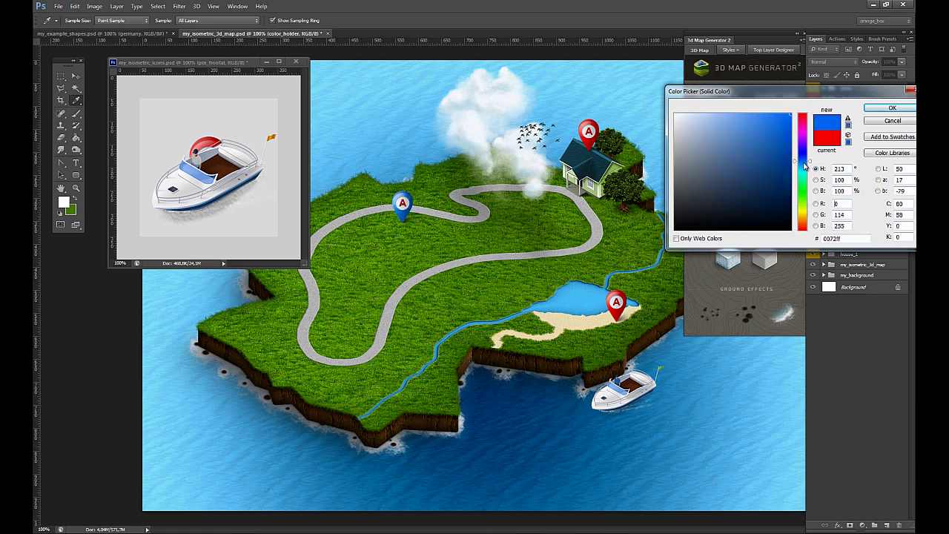
left_click(876, 109)
left_click(859, 123)
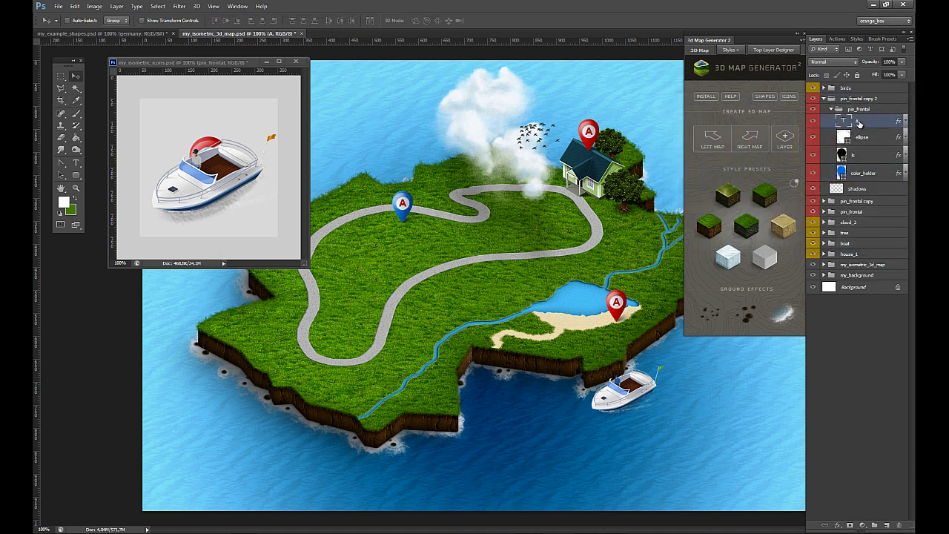
left_click_drag(619, 229, 688, 366)
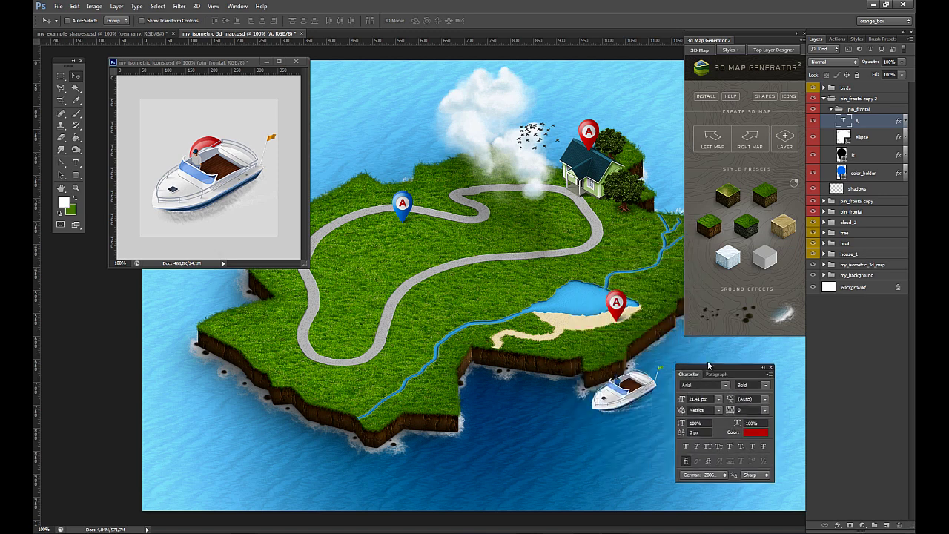
left_click(758, 427)
type("5a5a5a")
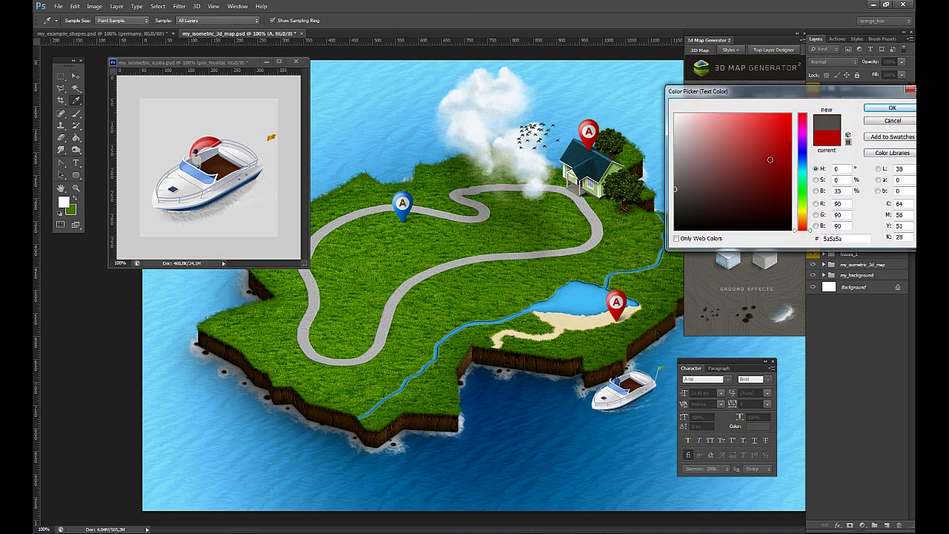
key("Return")
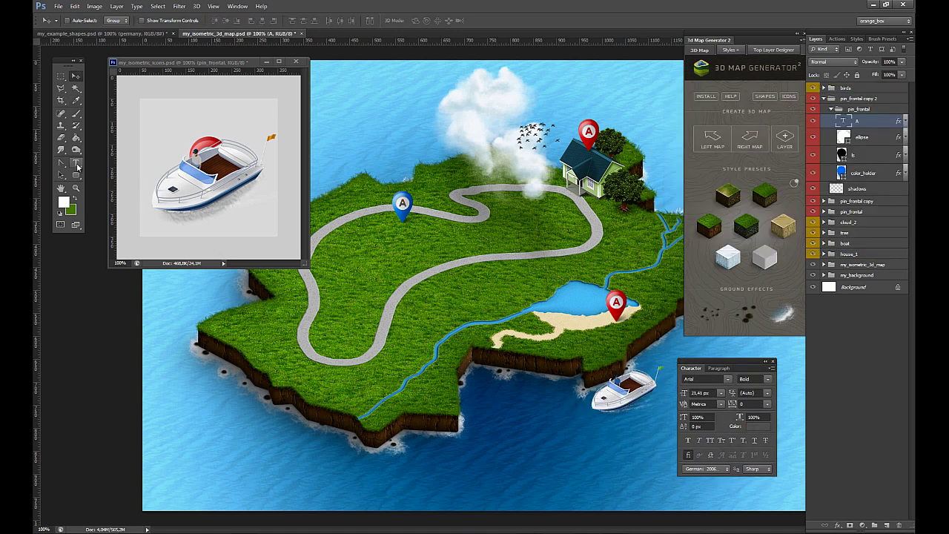
- Change the road pin's letter to B and the lake pin's letter to C
left_click(76, 162)
left_click(403, 203)
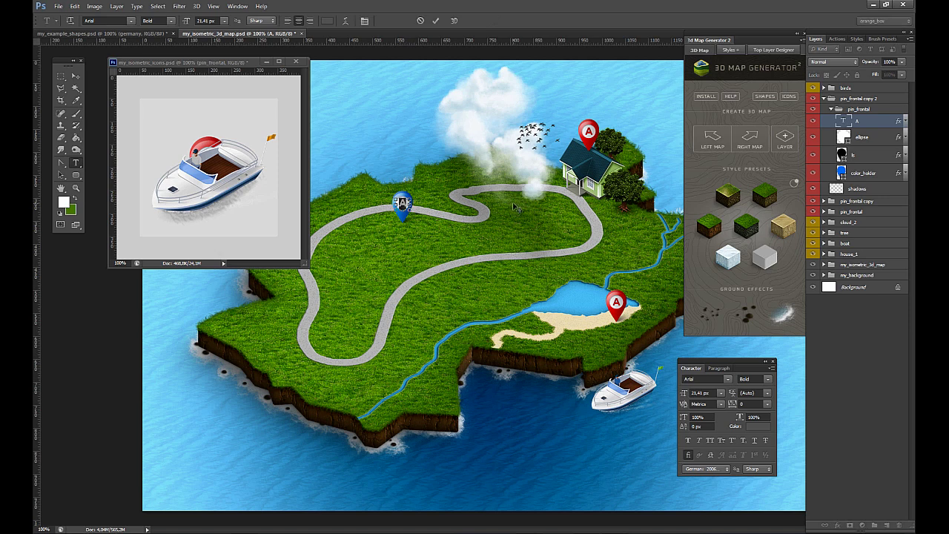
type("B")
left_click(435, 20)
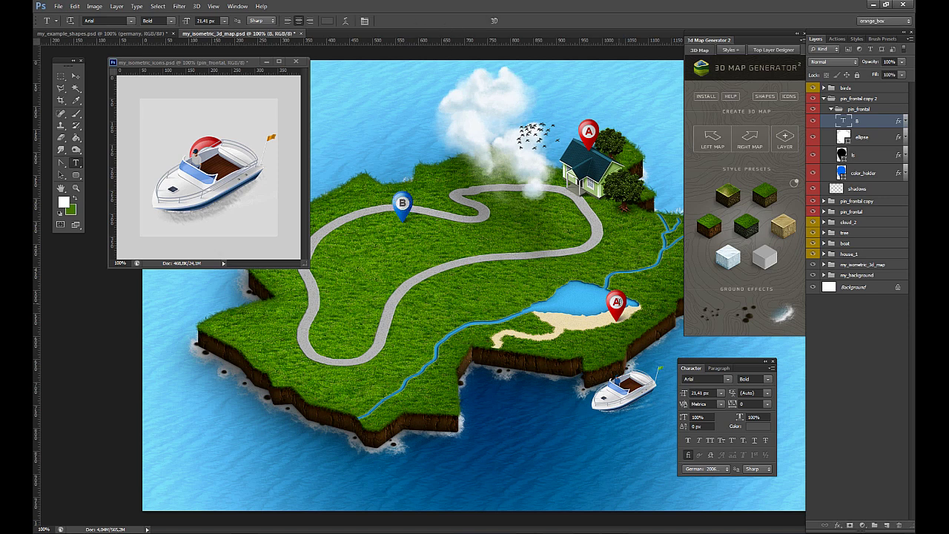
left_click(617, 302)
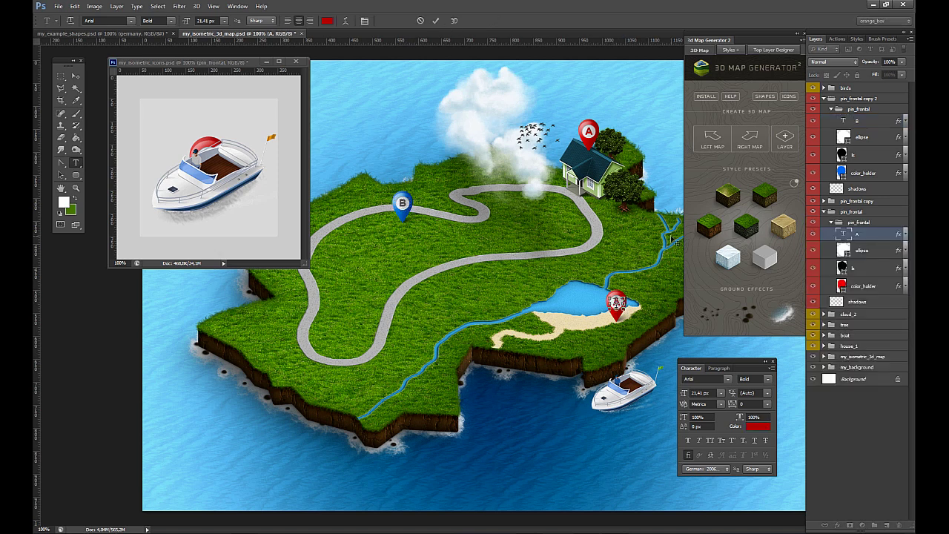
type("C")
left_click(435, 20)
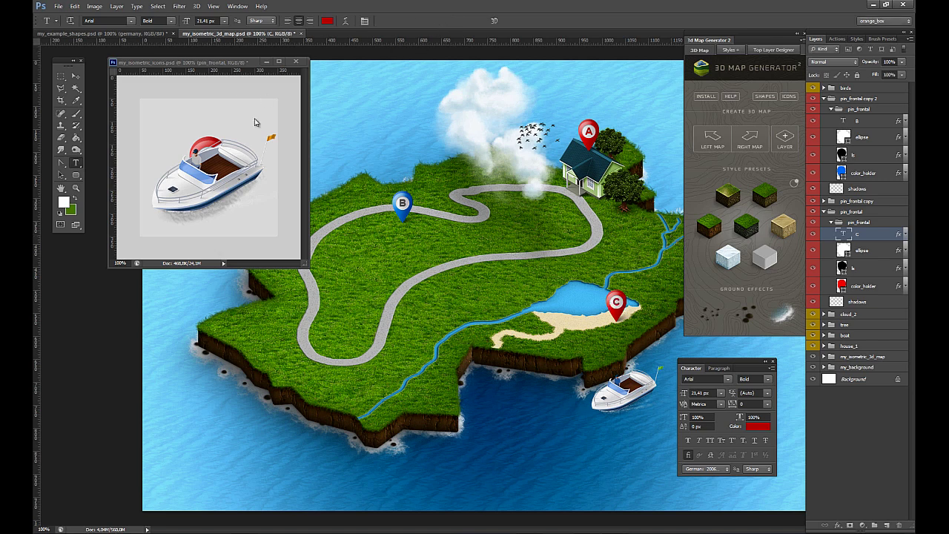
- Colour the lake pin and its C letter green, then close the icons file without saving
double_click(843, 289)
left_click(803, 199)
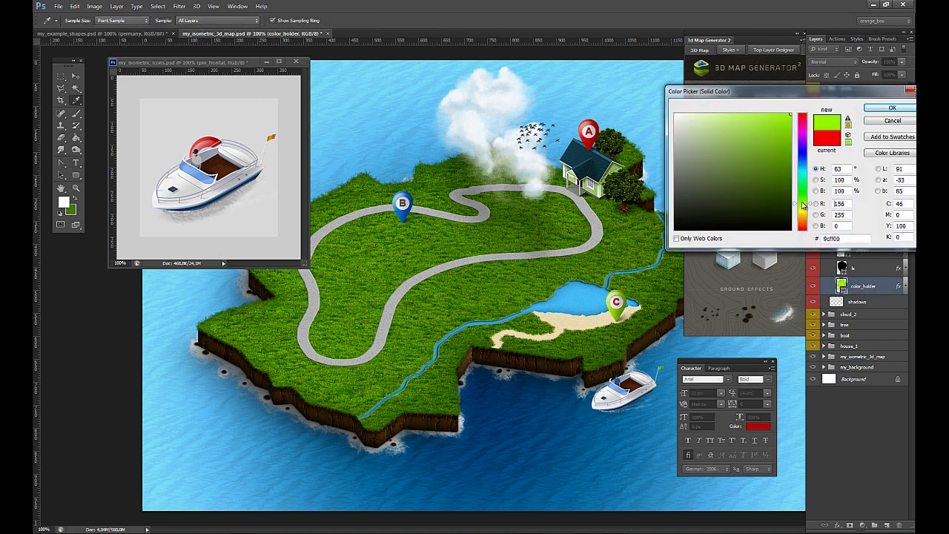
left_click(892, 108)
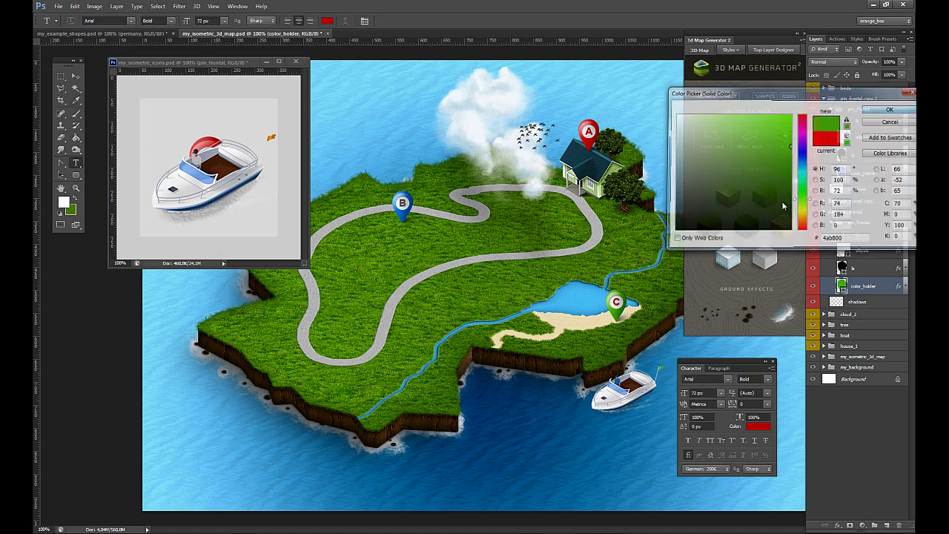
left_click(855, 235)
left_click(758, 425)
left_click(625, 310)
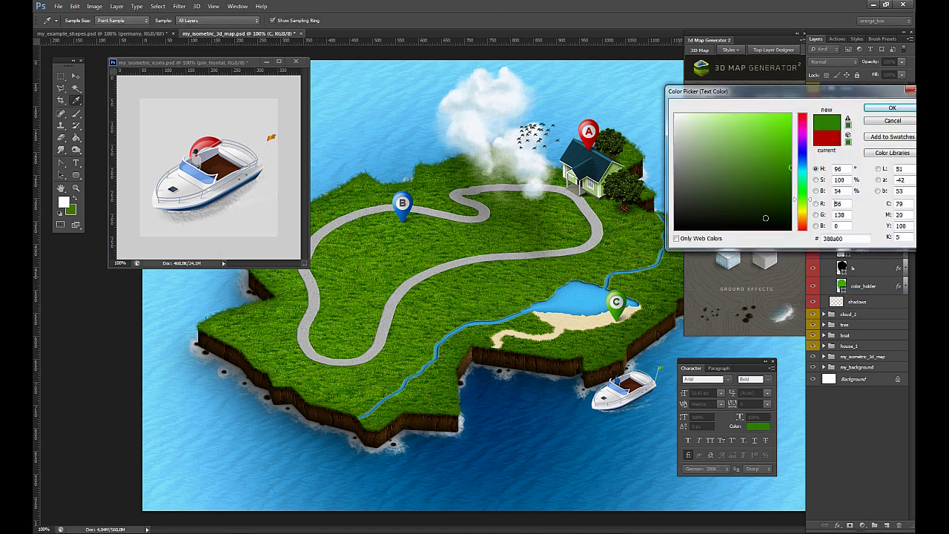
left_click(890, 108)
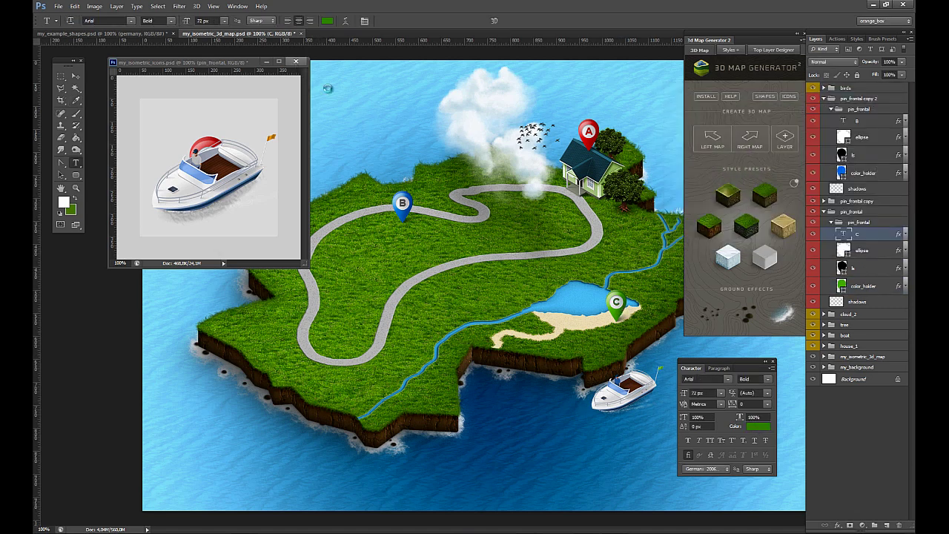
left_click(296, 61)
left_click(476, 202)
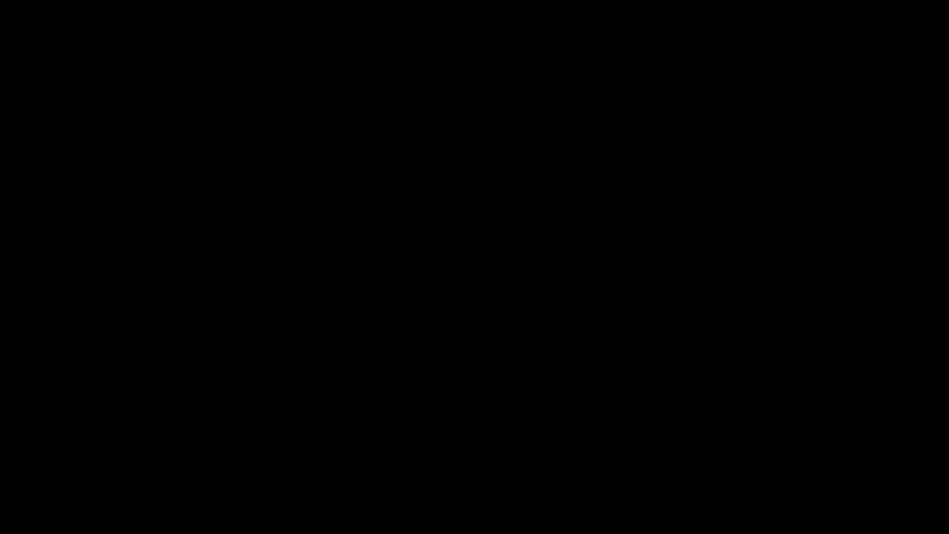